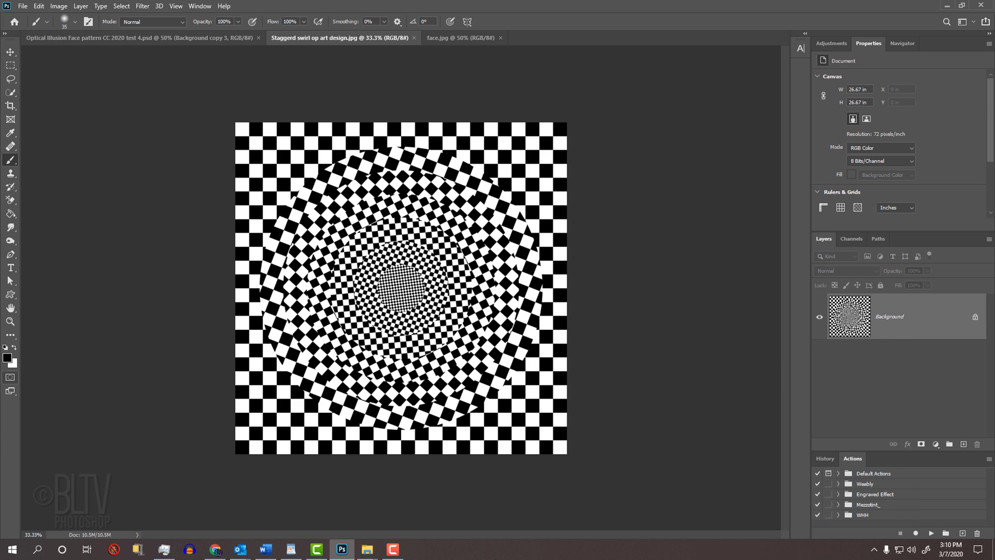
- In face.jpg, select the man against the white backdrop with the Quick Selection Tool
left_click(440, 38)
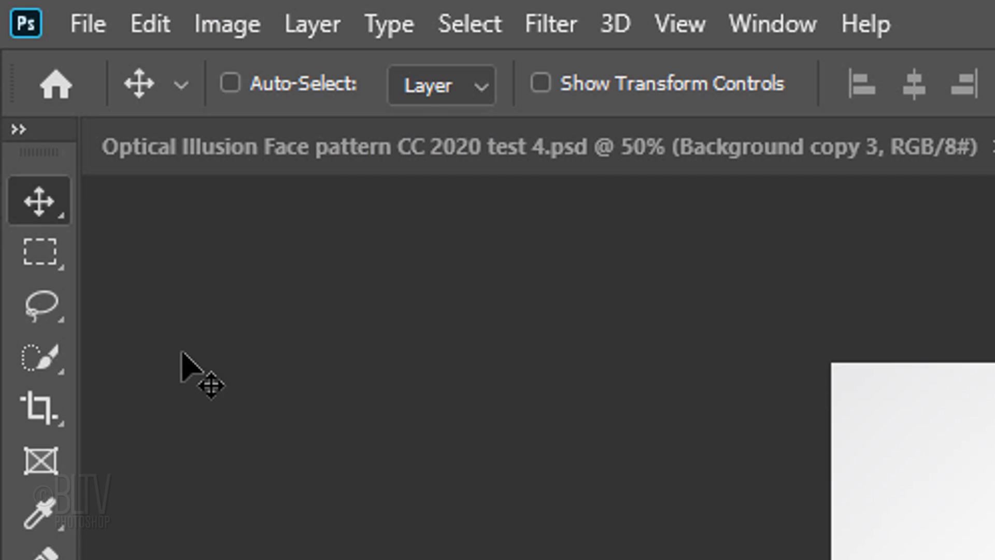
left_click(11, 93)
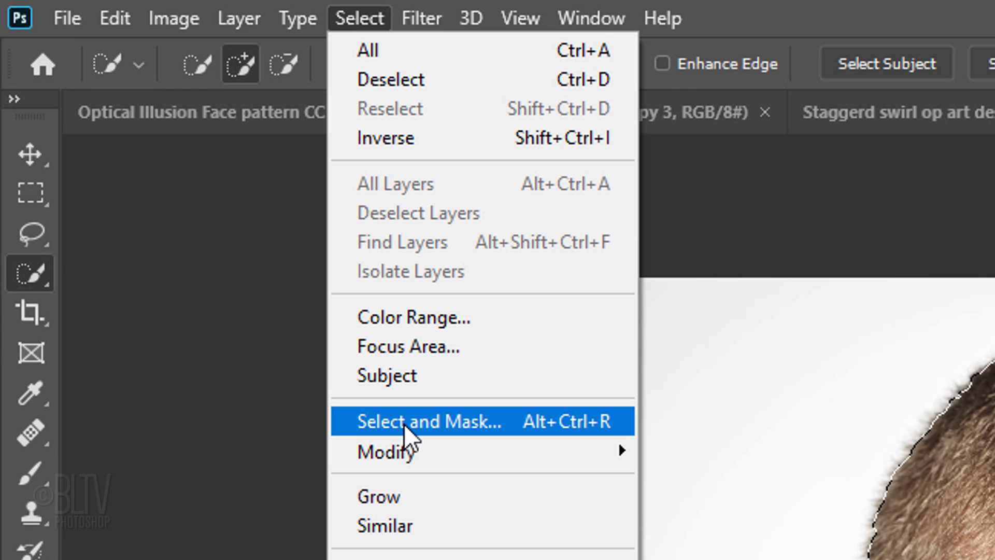
- In legacy Refine Edge, enable Smart Radius at 5.3 px and brush along the hair edge
key("shift")
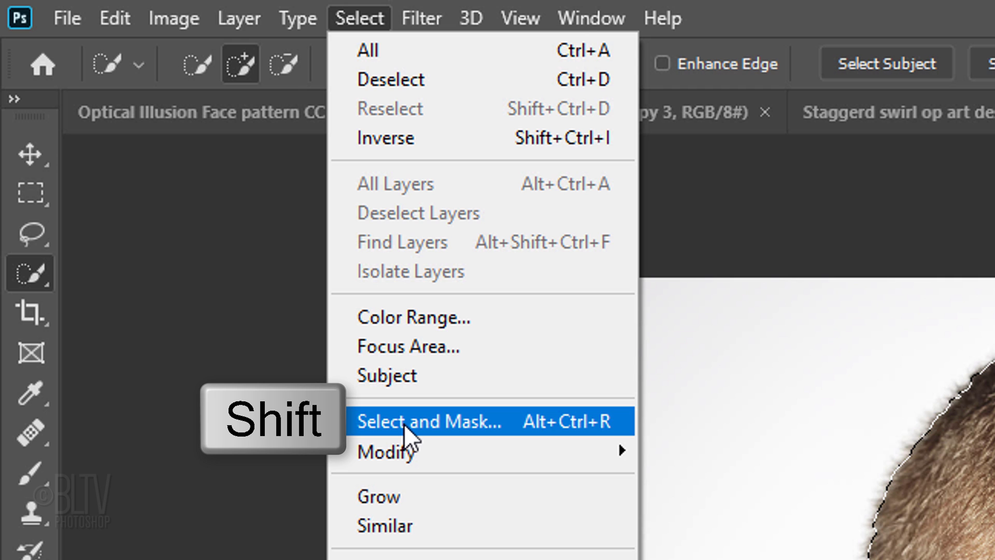
left_click(403, 425, "shift")
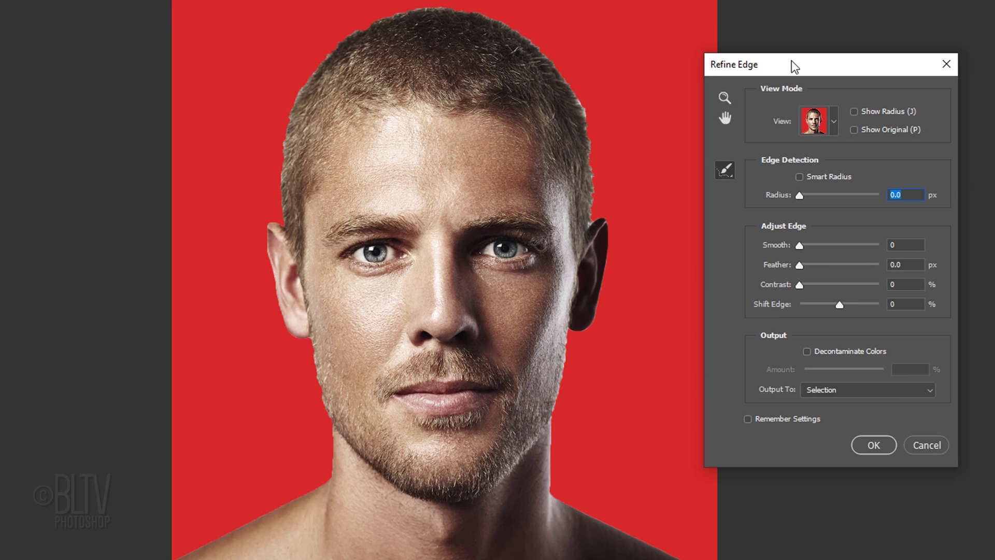
left_click_drag(791, 61, 708, 61)
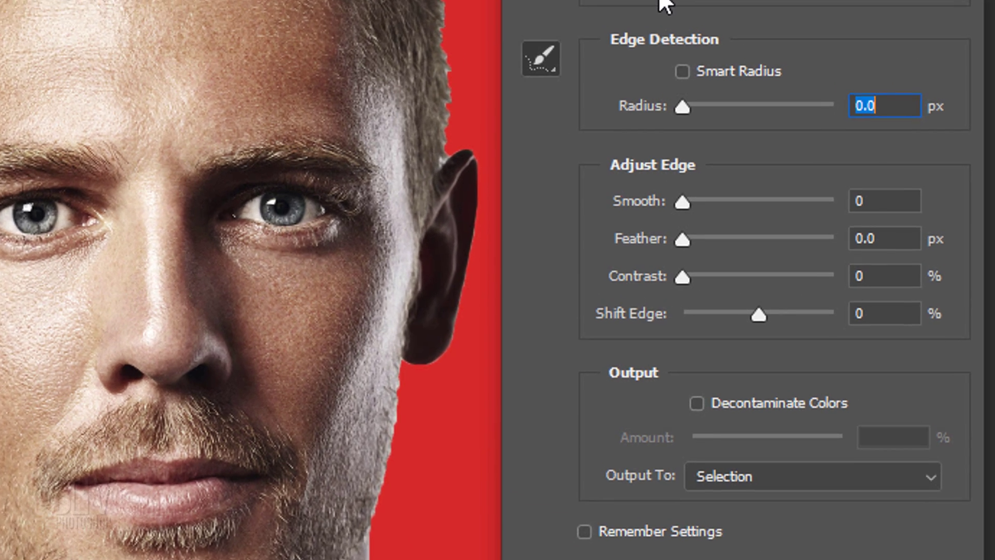
left_click(682, 71)
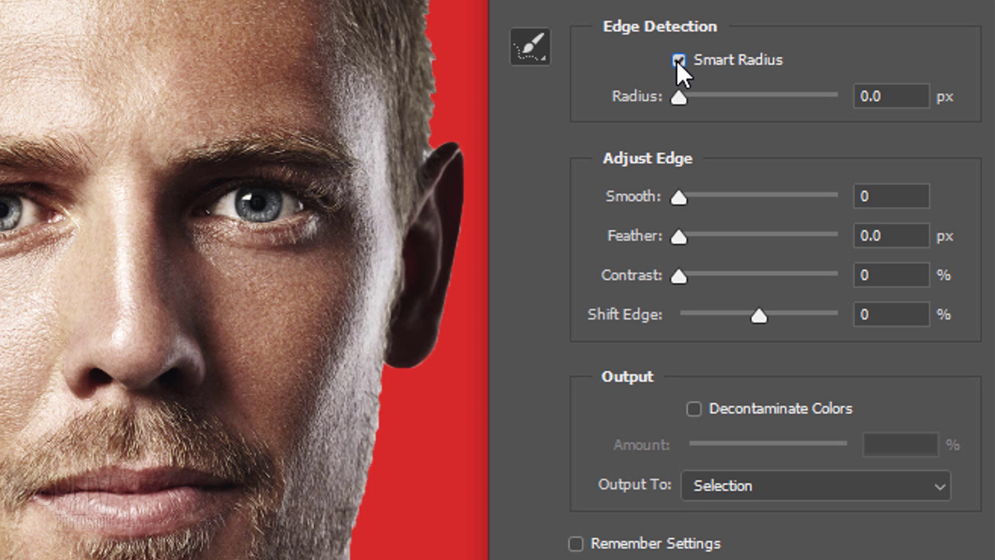
left_click_drag(680, 98, 726, 100)
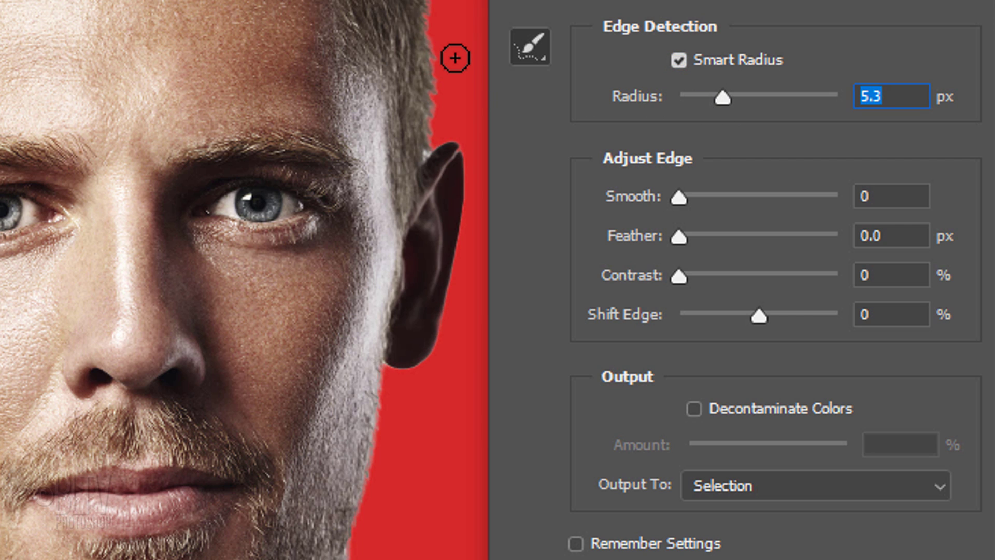
key("Caps_Lock")
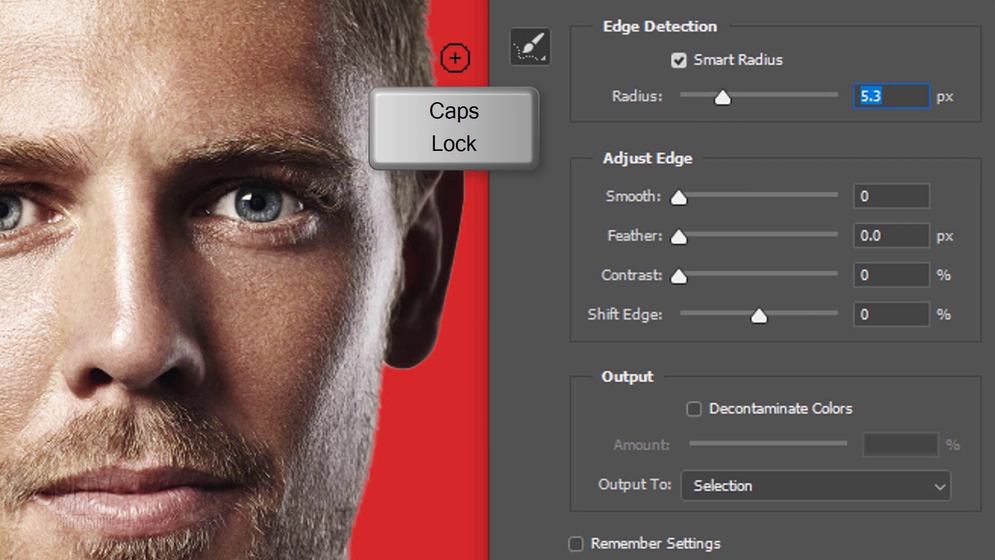
key("bracketright")
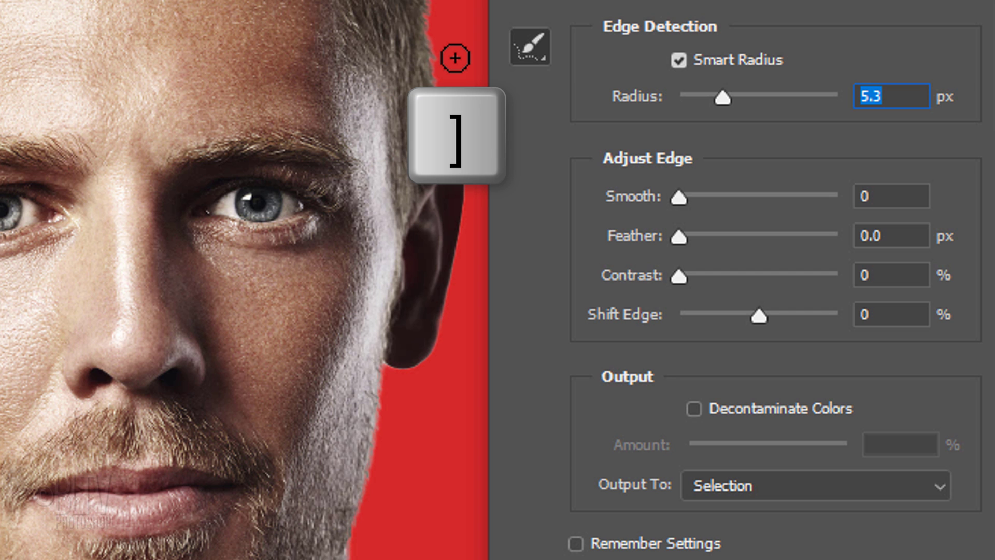
key("bracketleft")
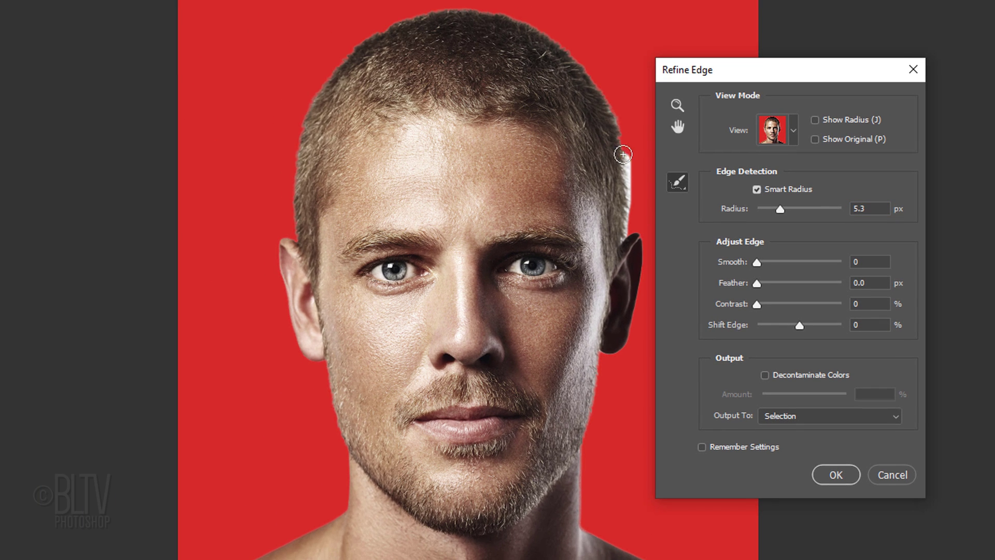
mouse_move(623, 154)
left_mouse_down()
mouse_move(589, 74)
mouse_move(498, 21)
mouse_move(396, 22)
mouse_move(306, 116)
mouse_move(298, 233)
left_mouse_up()
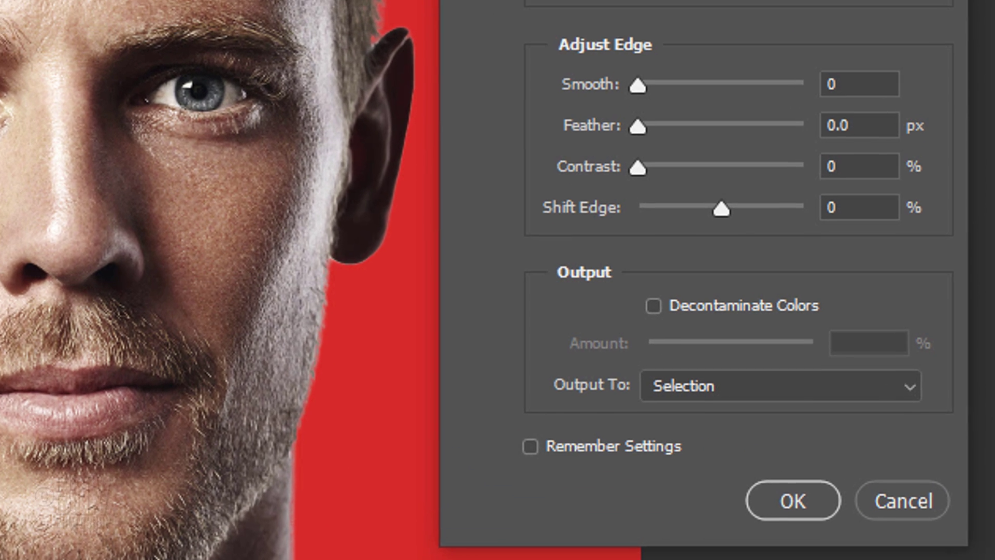
- Decontaminate colours at 100% and output to a new layer with layer mask
left_click(704, 337)
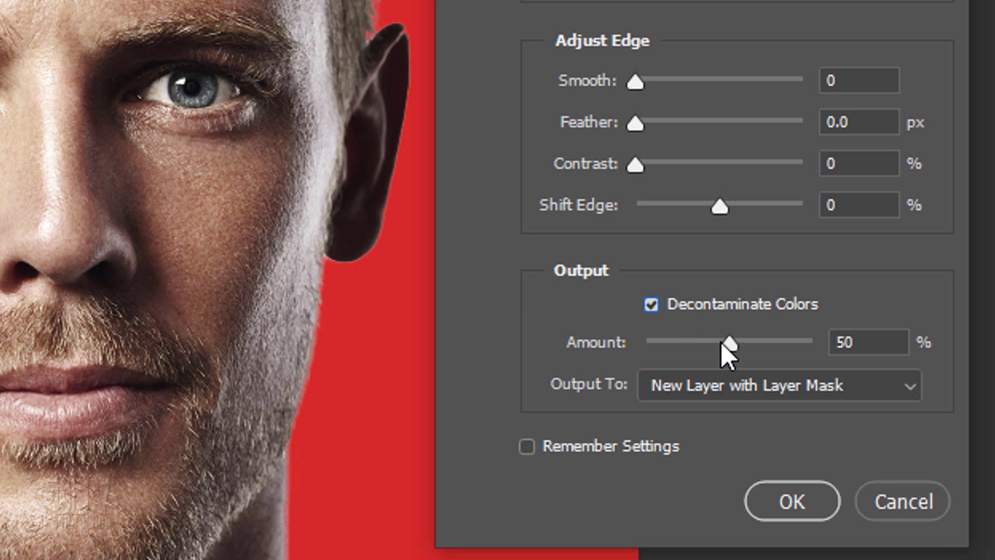
left_click_drag(730, 343, 846, 347)
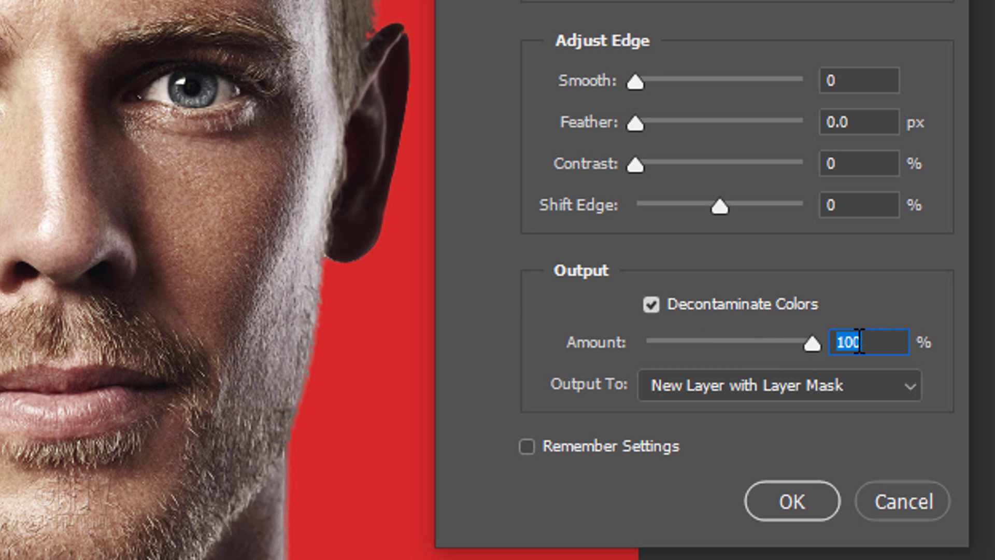
left_click(791, 389)
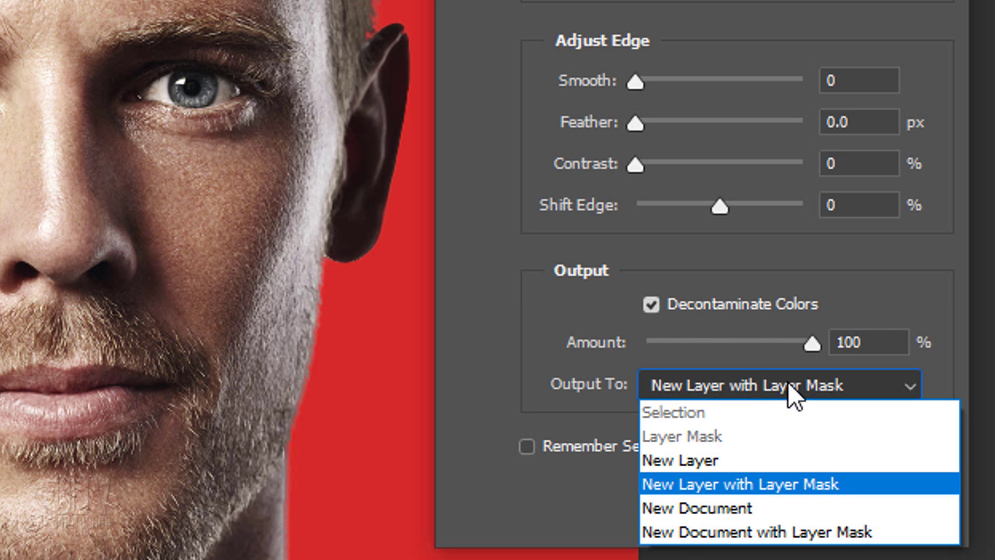
left_click(722, 492)
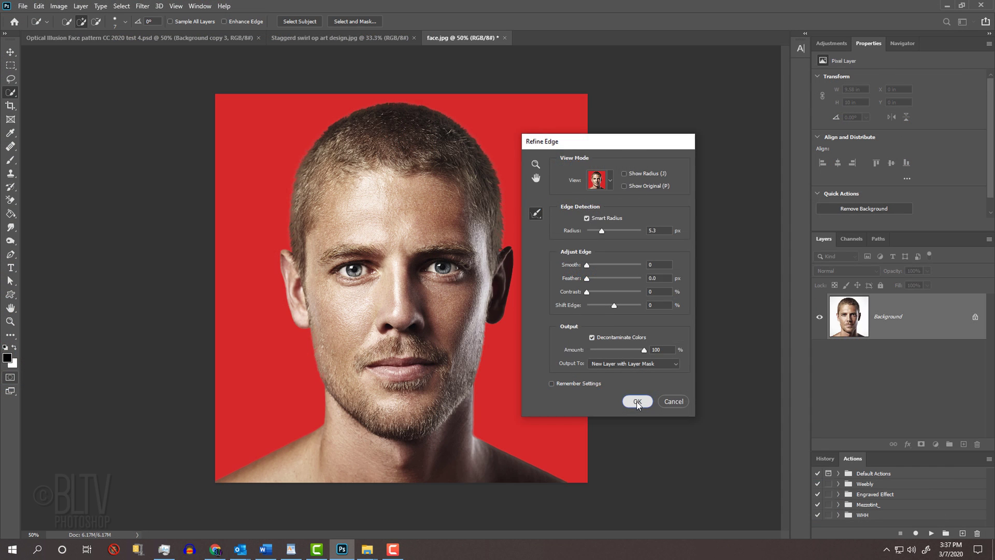
left_click(637, 402)
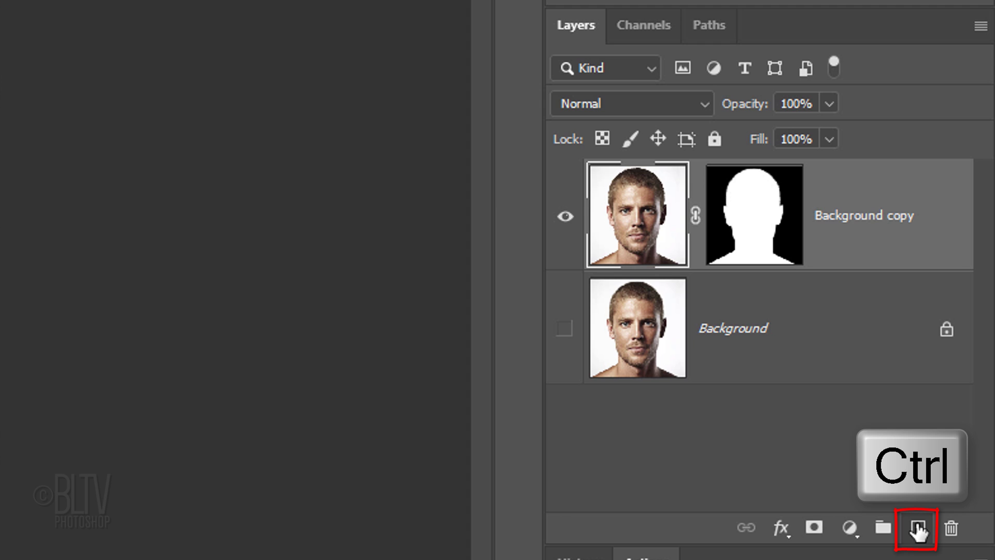
- Add a black-filled layer beneath the face and convert both into one smart object
left_click(917, 529, "ctrl")
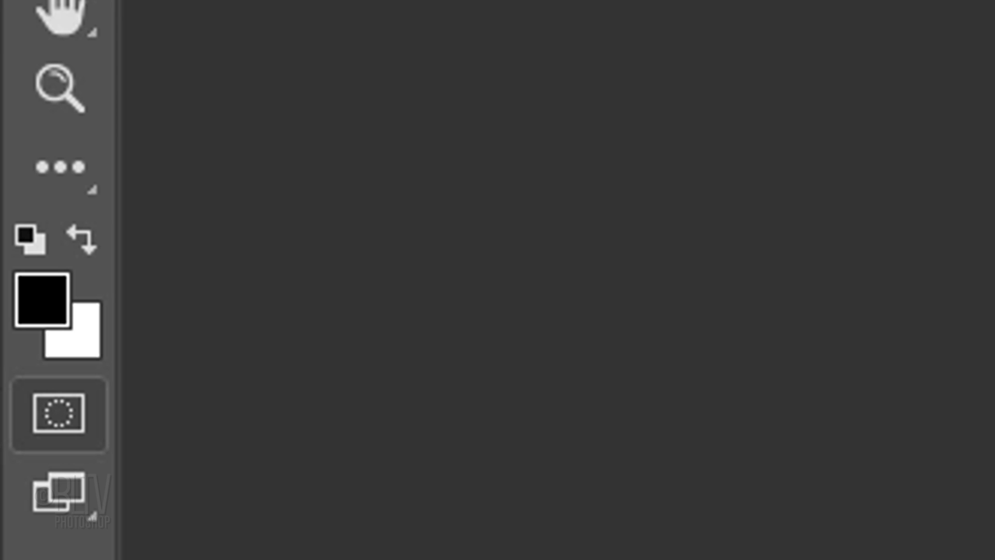
key("d")
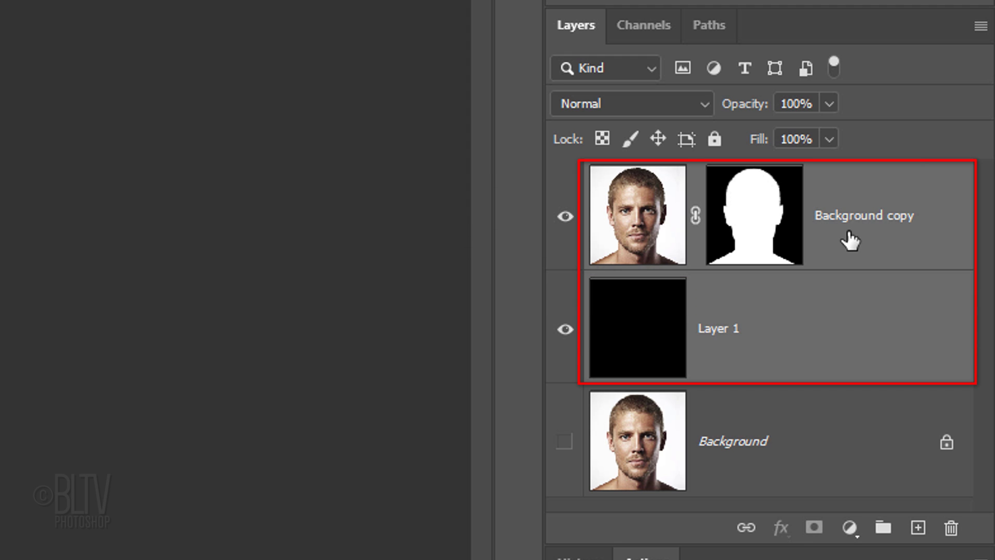
left_click(981, 27)
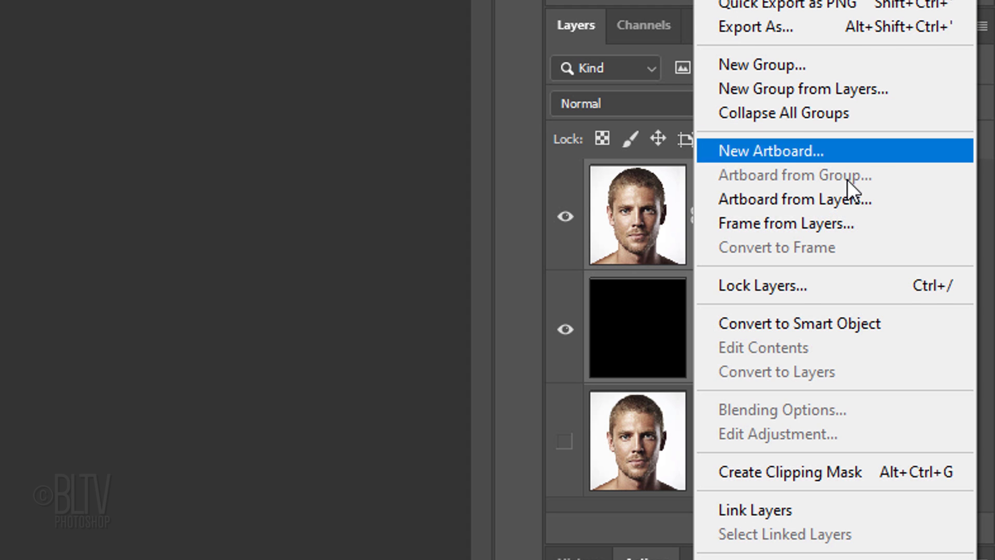
left_click(779, 321)
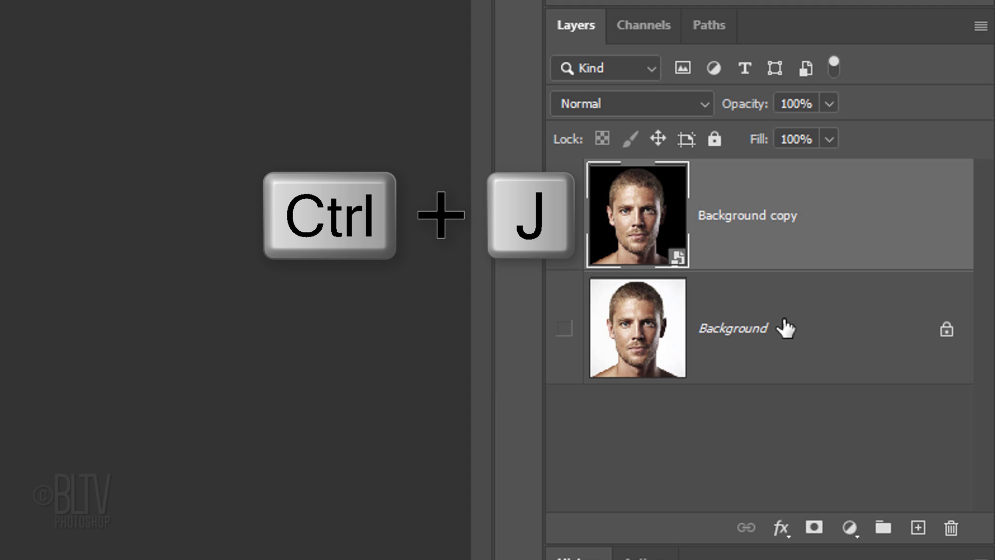
- Duplicate the face smart object, hide Background copy 4, and select Background copy 3
key("ctrl+j")
key("ctrl+j")
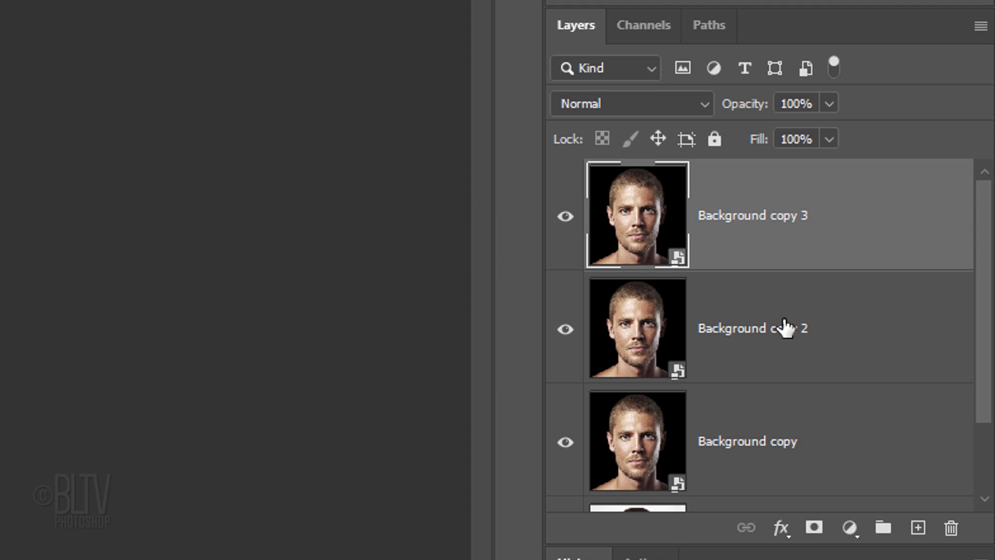
key("ctrl+j")
left_click(565, 216)
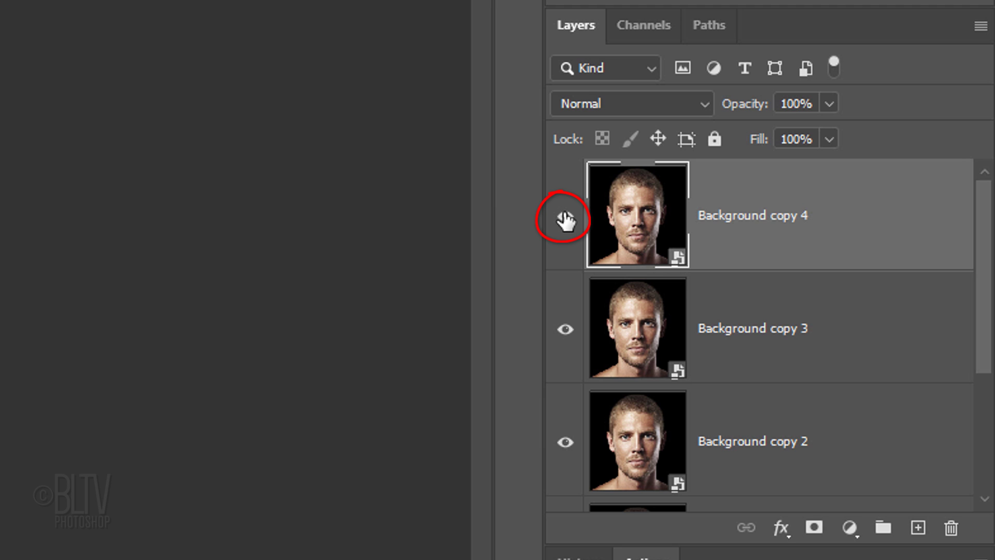
left_click(626, 326)
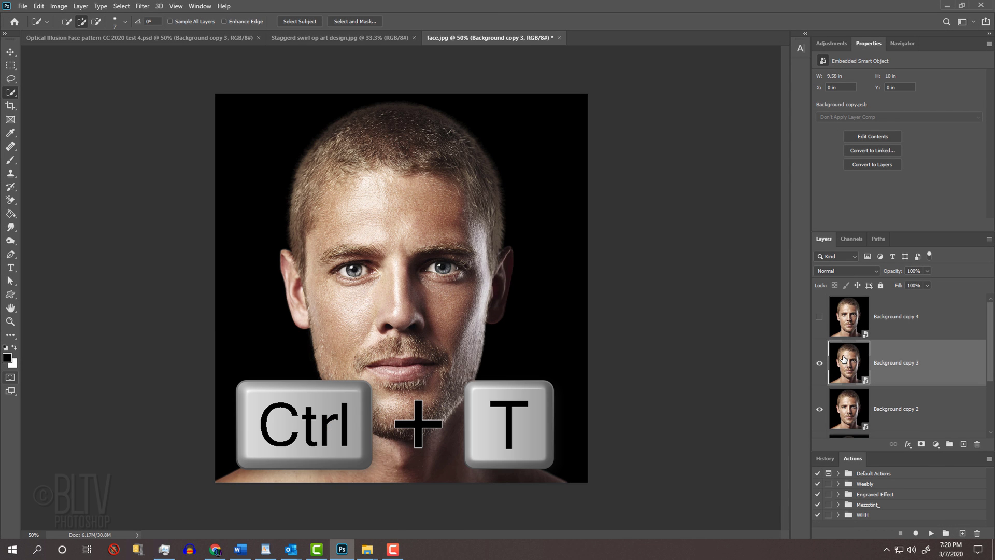
- Scale Background copy 3 to 125% width with proportions linked
key("ctrl+t")
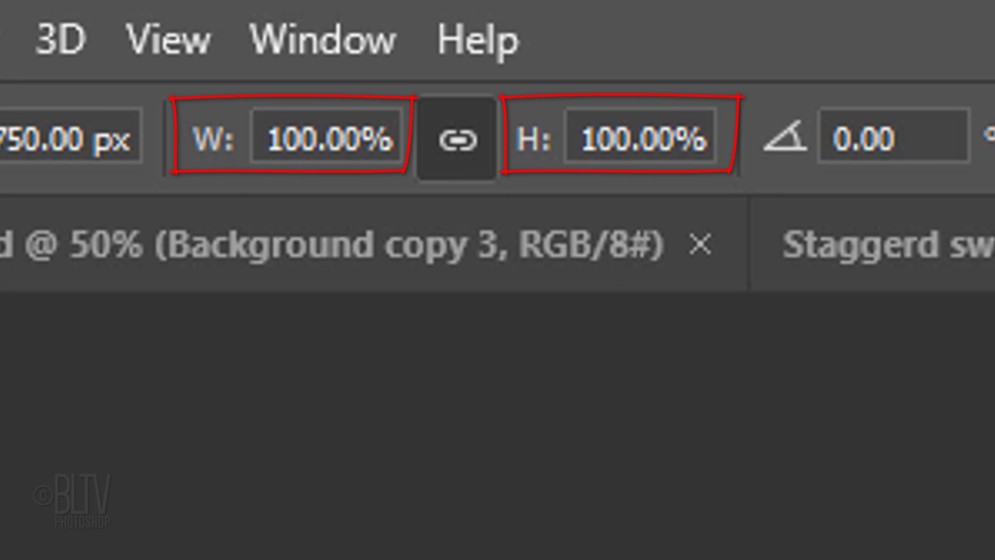
left_click(320, 127)
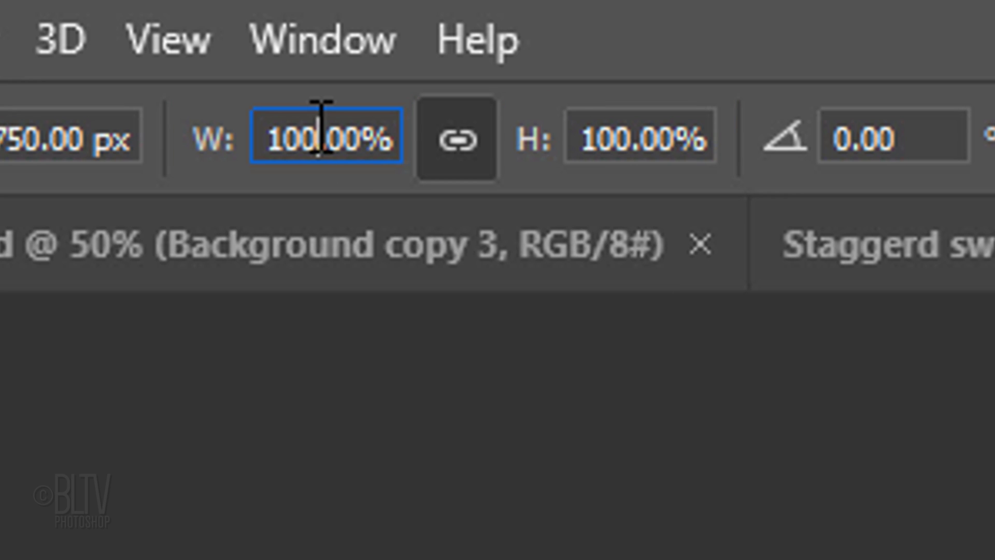
double_click(267, 138)
type("125")
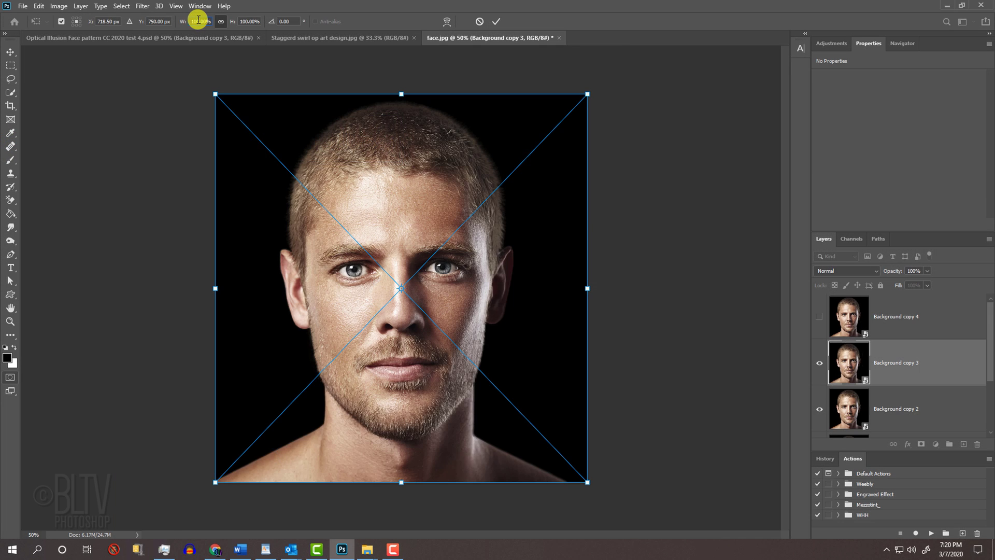
key("Return")
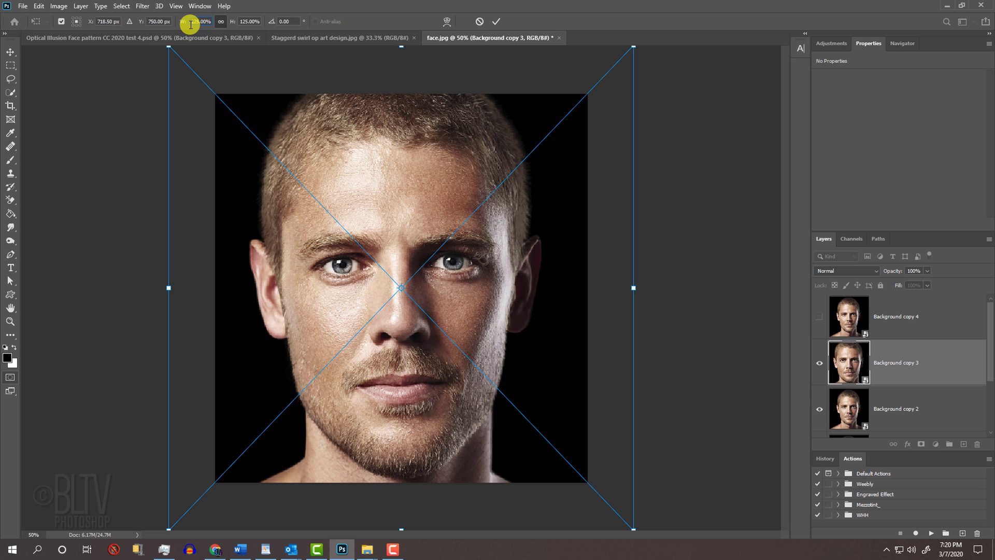
left_click(493, 22)
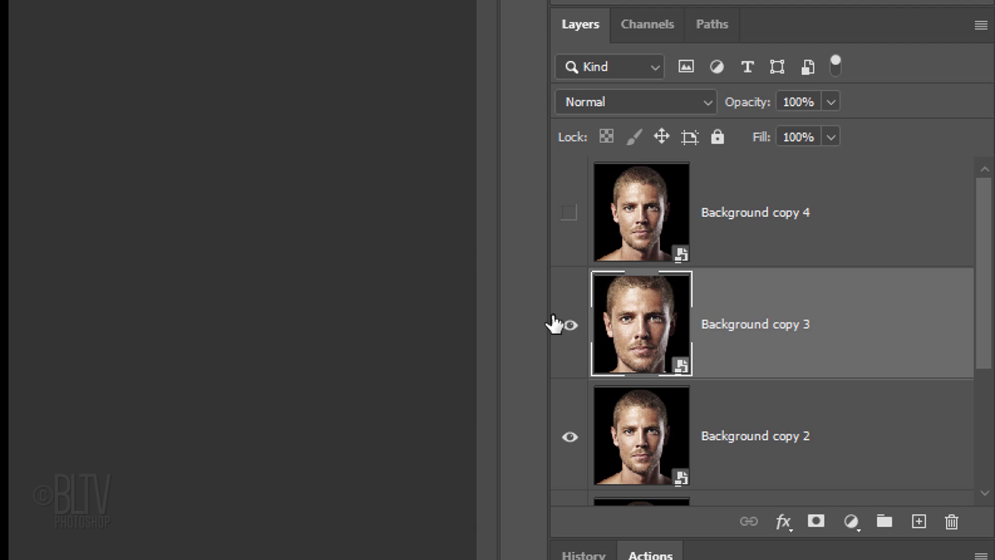
- Hide Background copy 3 and scale Background copy 2 down to 85%
left_click(570, 325)
left_click(634, 441)
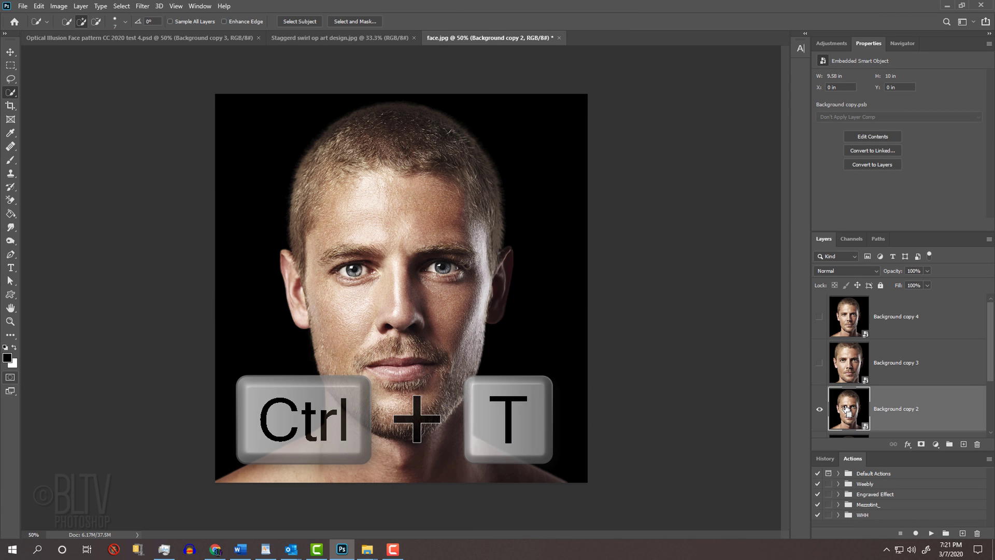
key("ctrl+t")
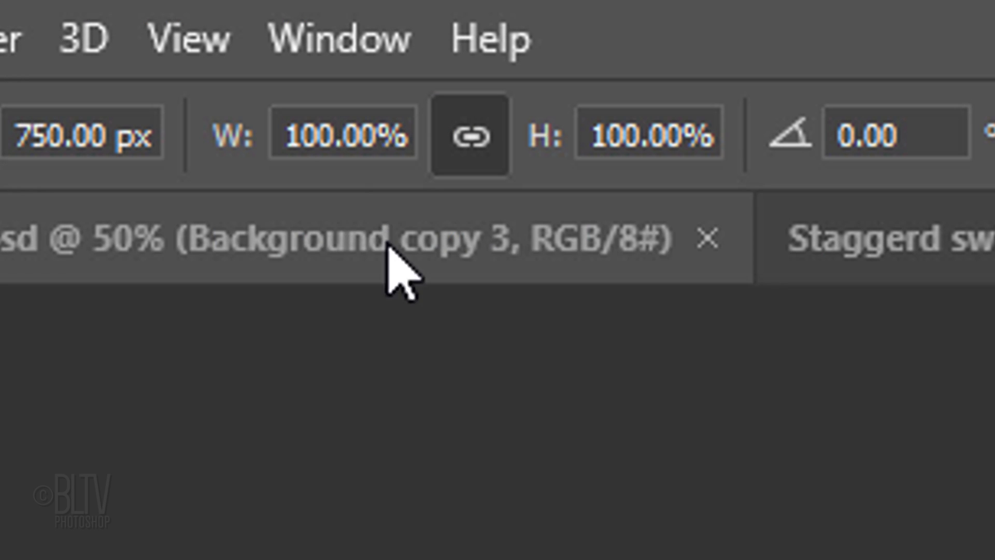
double_click(199, 22)
type("85")
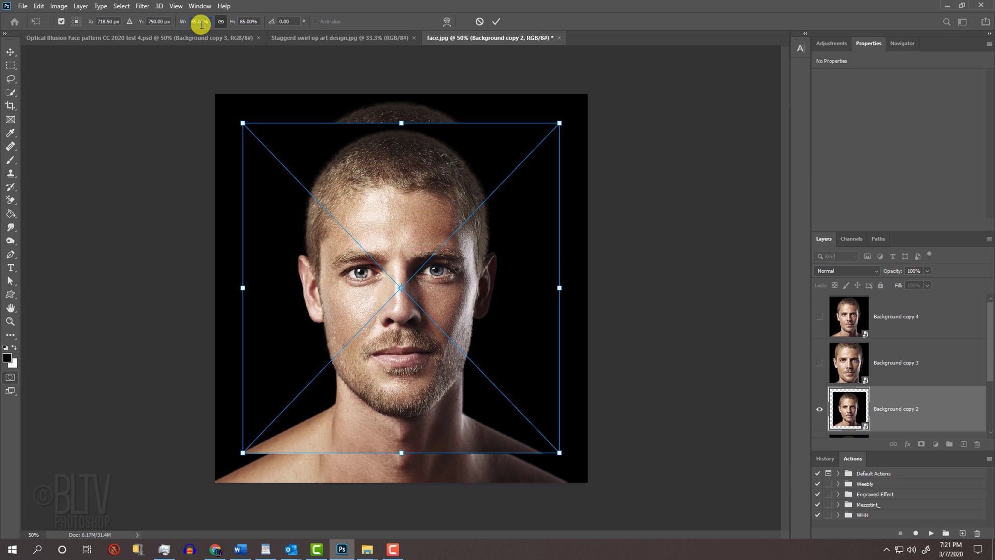
left_click(496, 22)
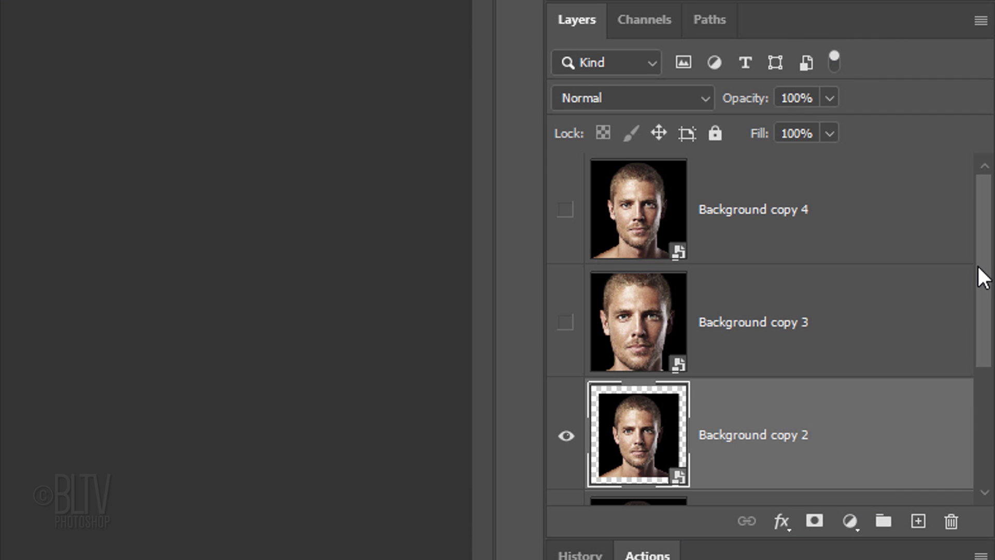
left_click_drag(978, 266, 938, 380)
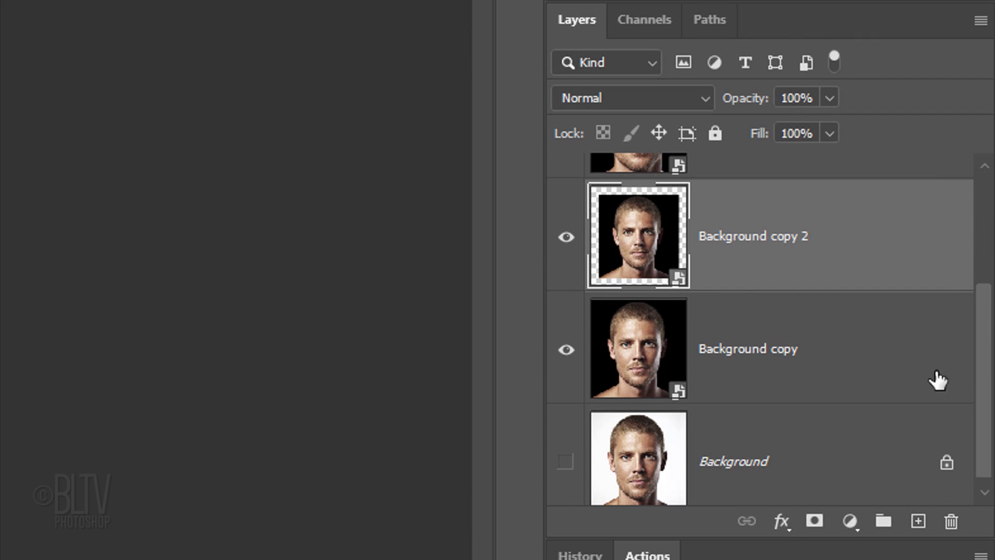
- Hide Background copy 2 and enlarge the Background copy face to 110%
left_click(567, 238)
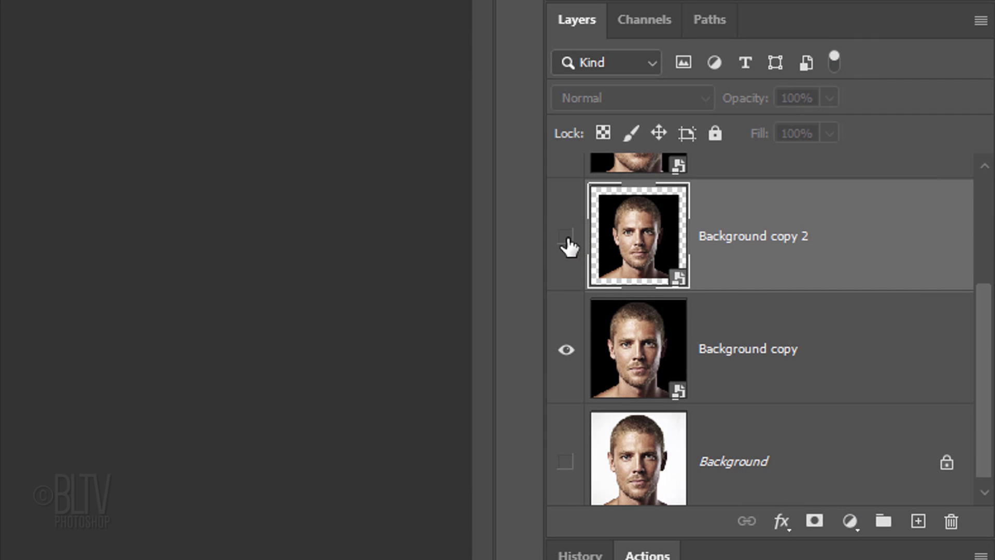
left_click(626, 346)
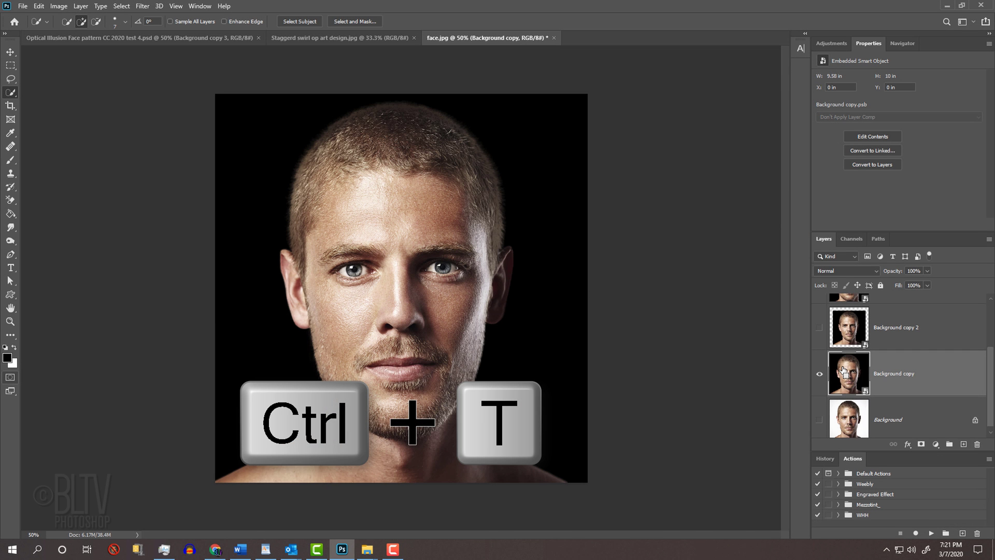
key("ctrl+t")
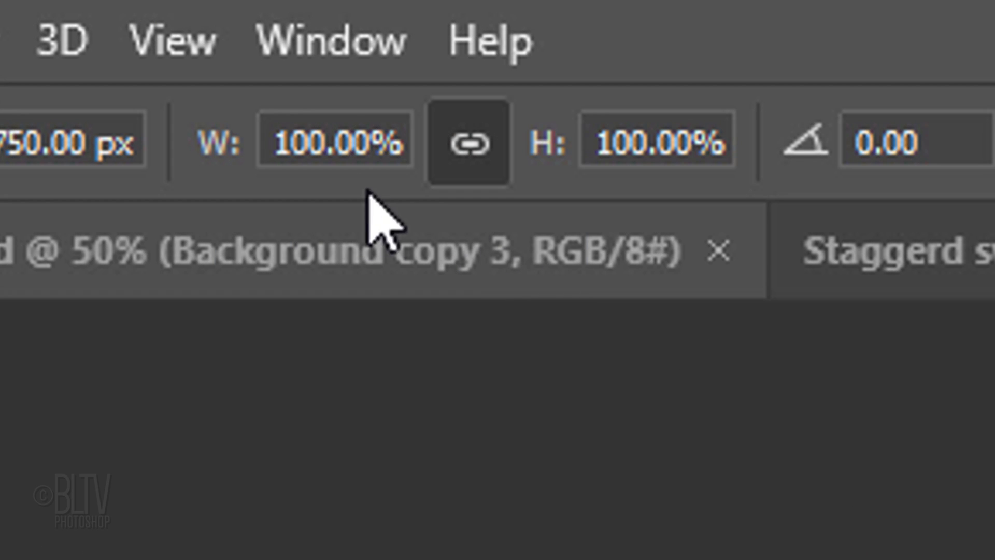
left_click(326, 126)
left_click_drag(233, 156, 249, 171)
type("110")
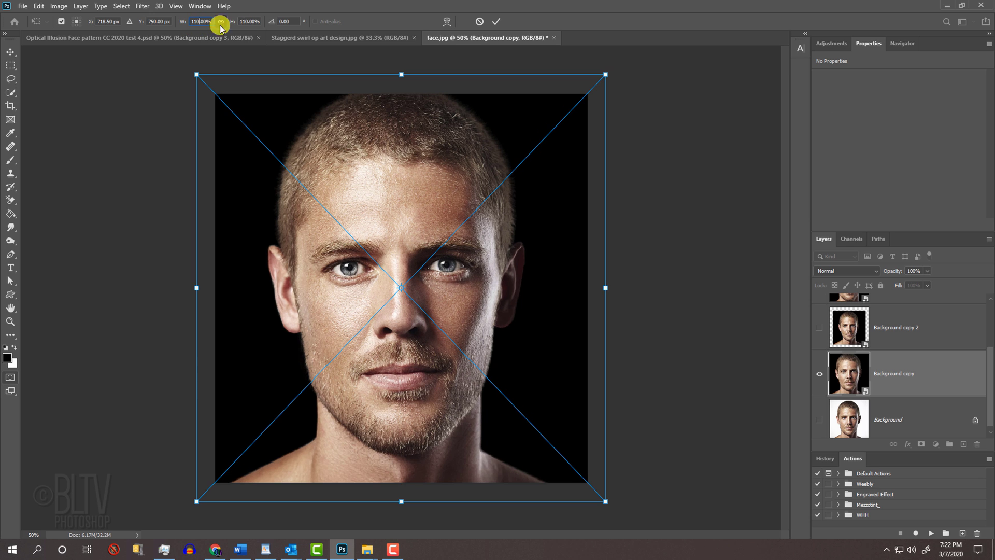
left_click(496, 21)
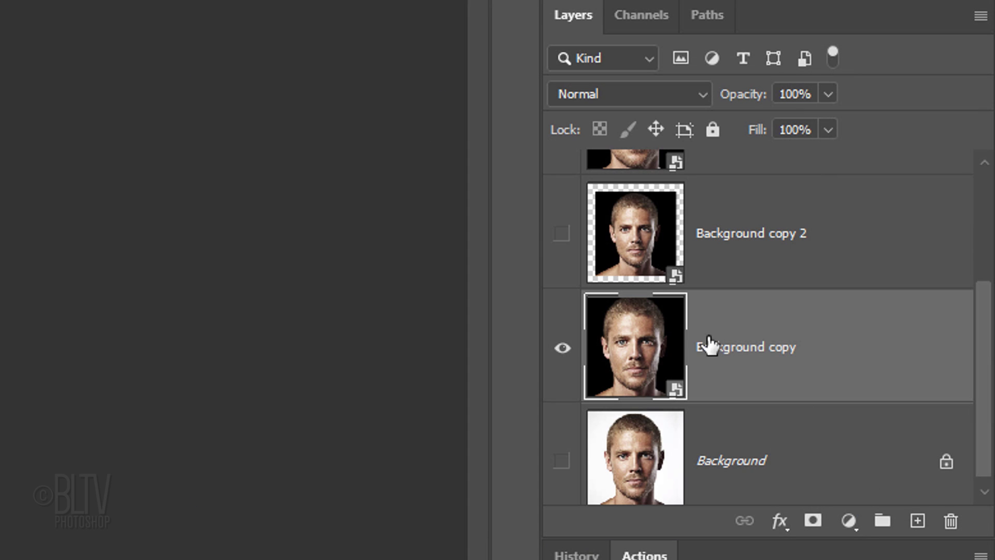
- Rename Background copy to 'Normal' and Background copy 2 to 'Lighten'
double_click(889, 375)
type("Normal")
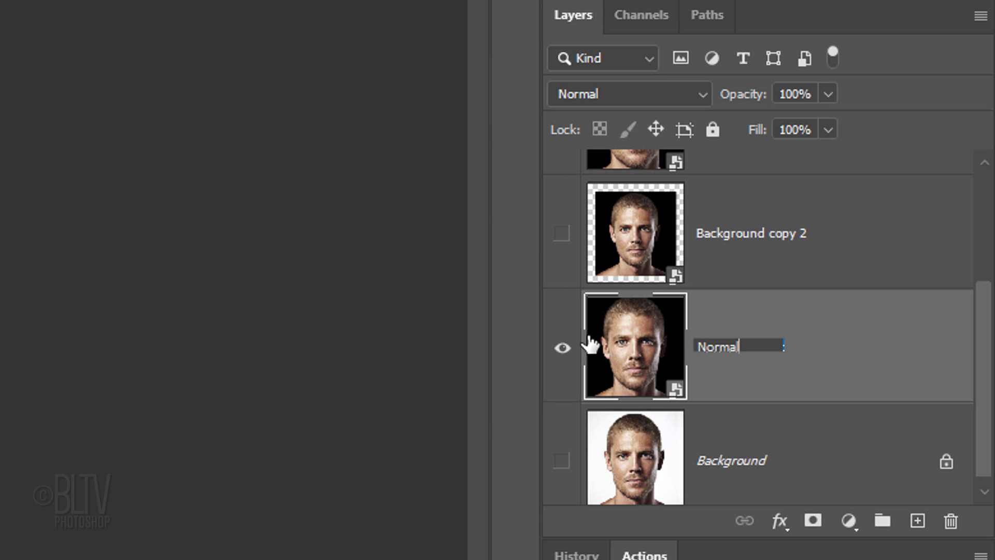
key("Return")
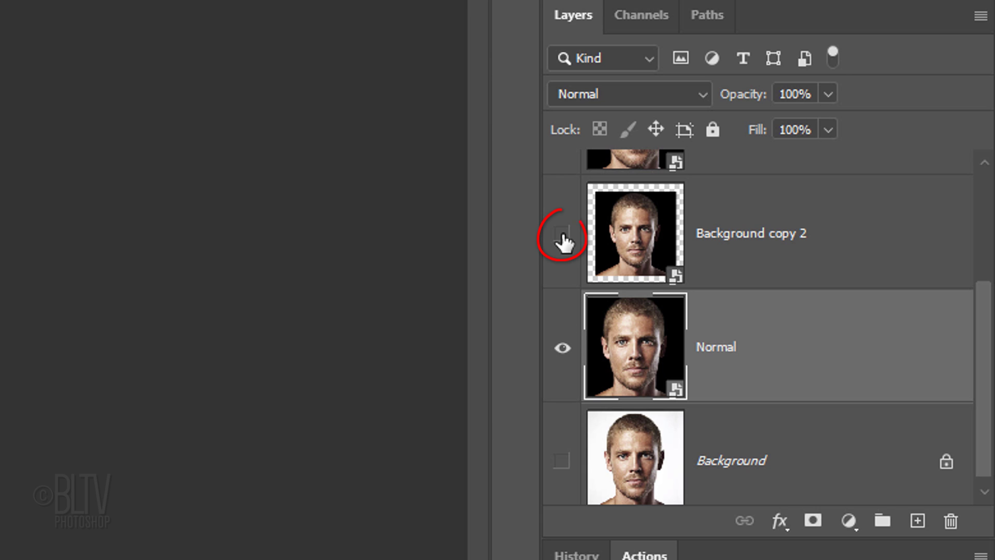
double_click(755, 233)
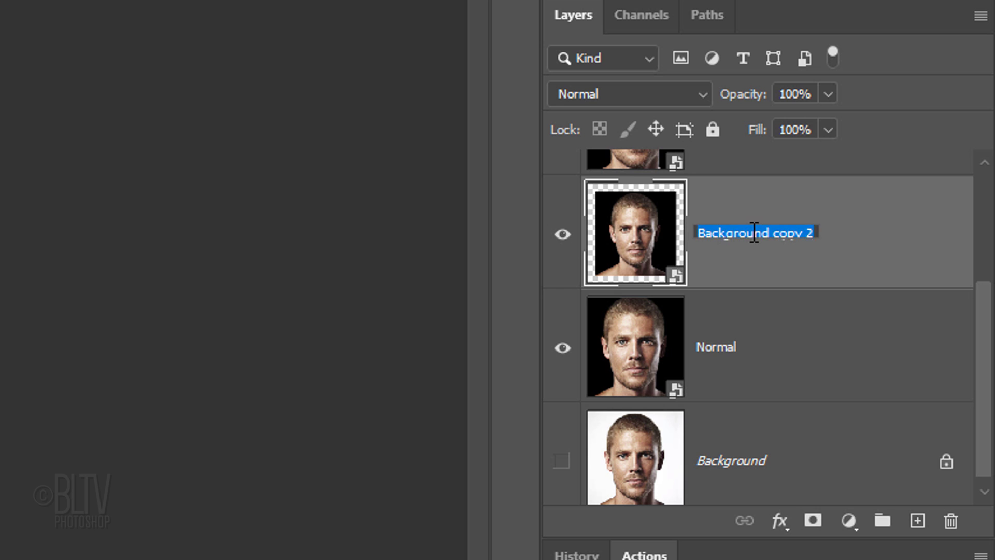
type("Lighten")
key("Return")
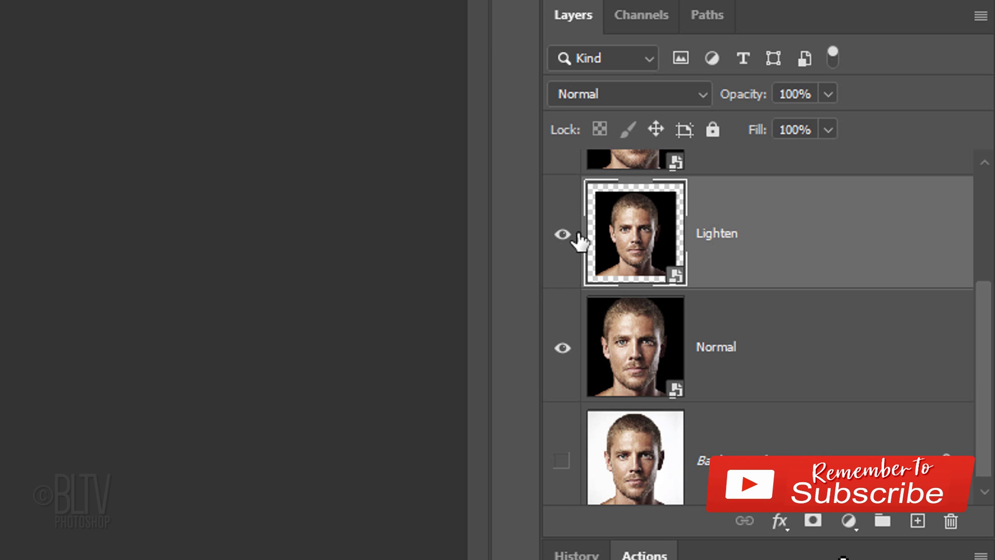
- Rename Background copy 3 to 'Overlay' and Background copy 4 to 'Difference'
scroll(969, 250, "up", 2)
scroll(969, 250, "up", 2)
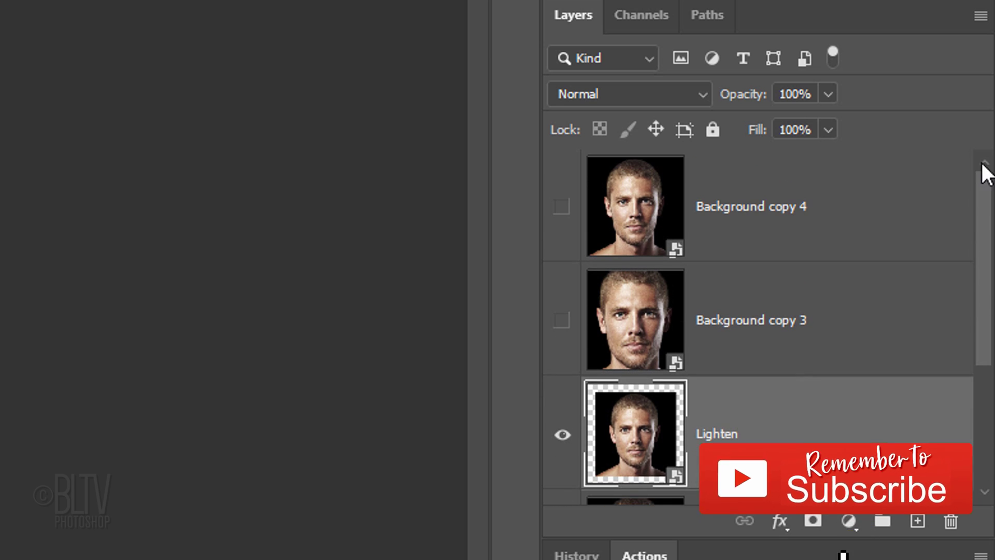
double_click(744, 326)
type("Overlay")
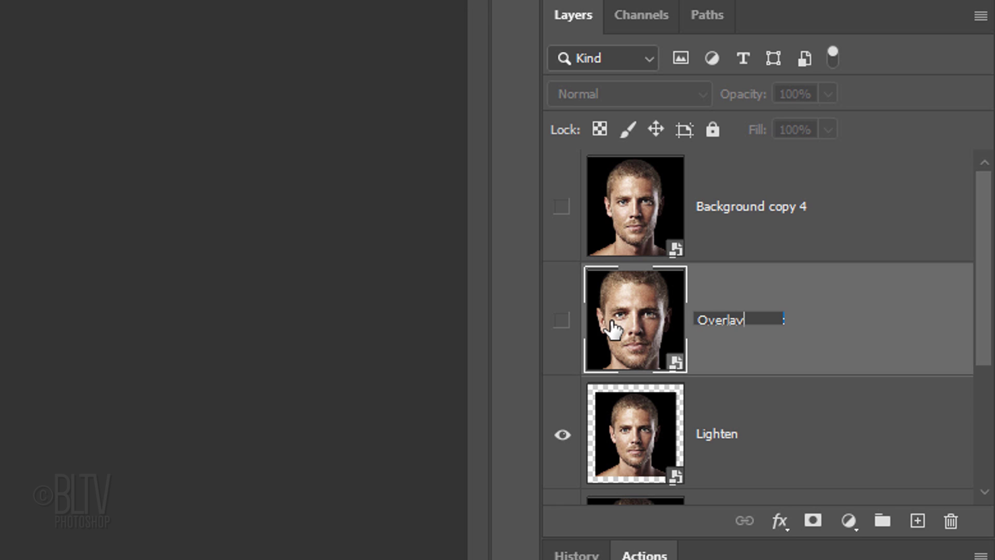
key("Return")
double_click(736, 221)
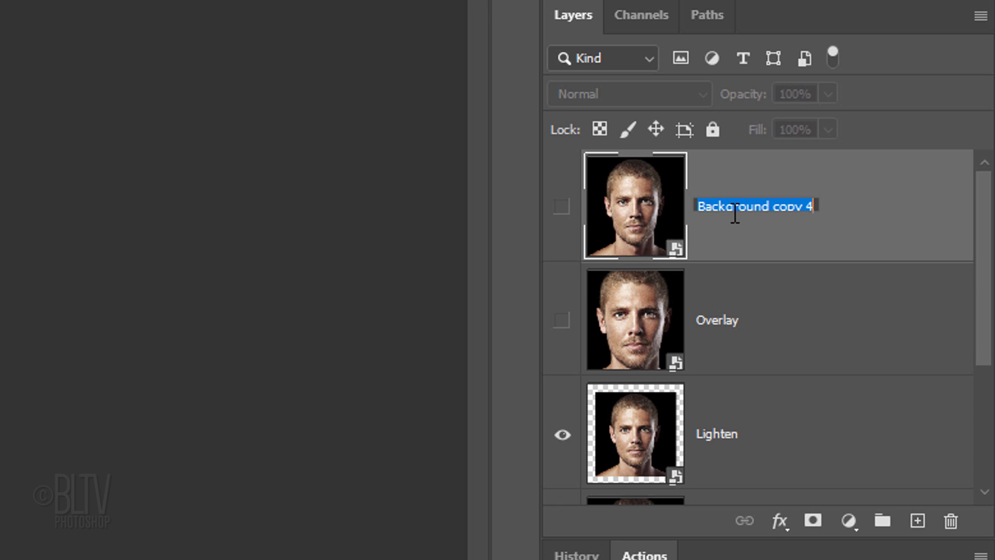
type("Difference")
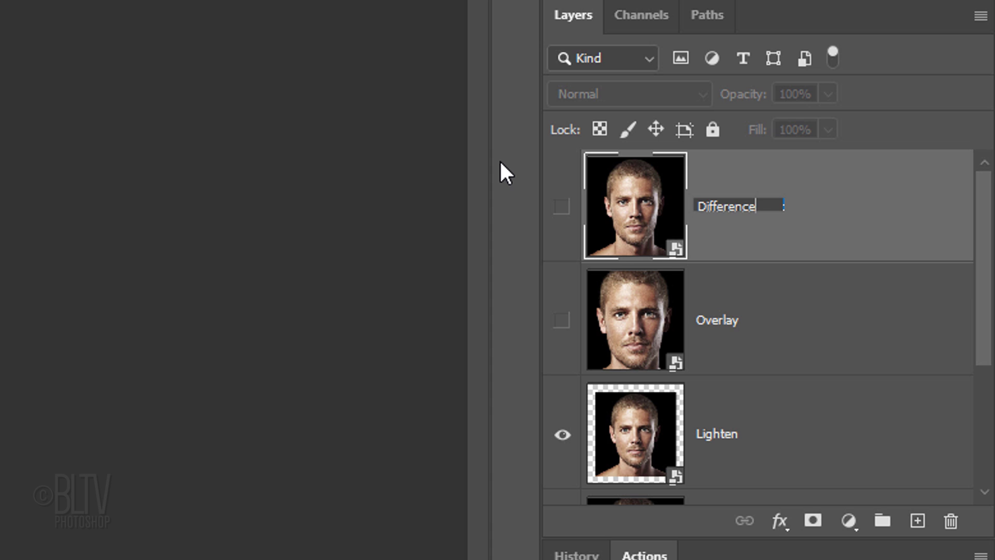
key("Return")
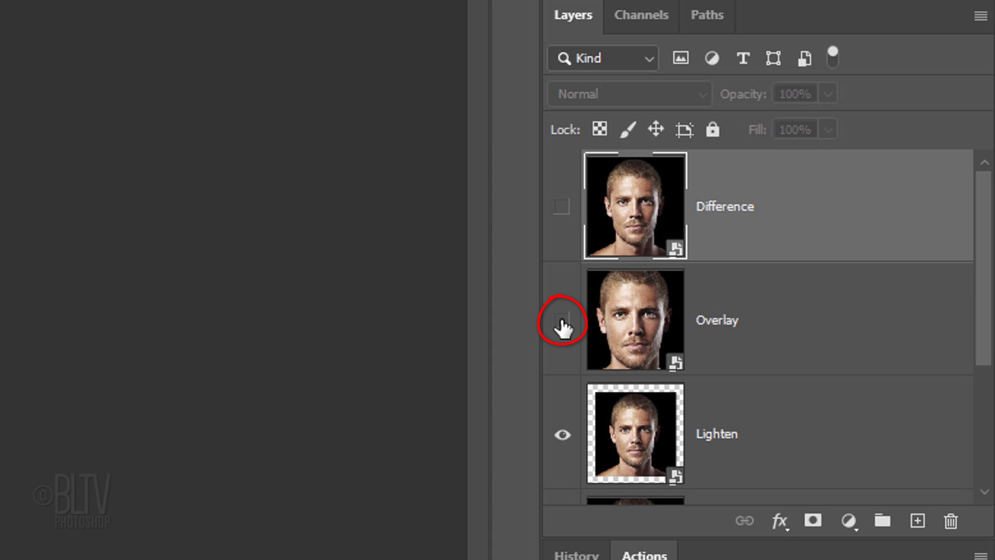
- Show the Overlay and Lighten layers together and flip them horizontally
left_click(630, 329)
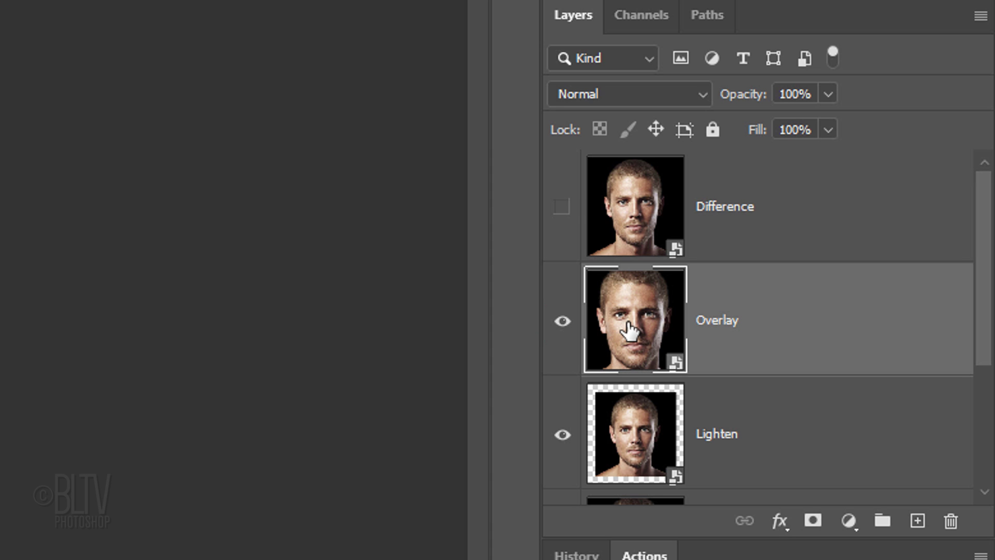
left_click(632, 420, "shift")
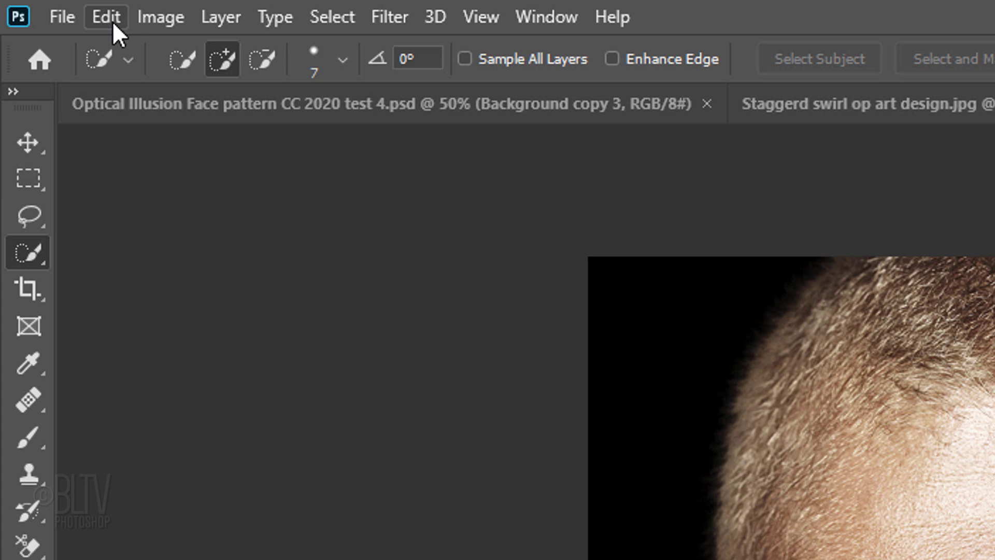
left_click(113, 20)
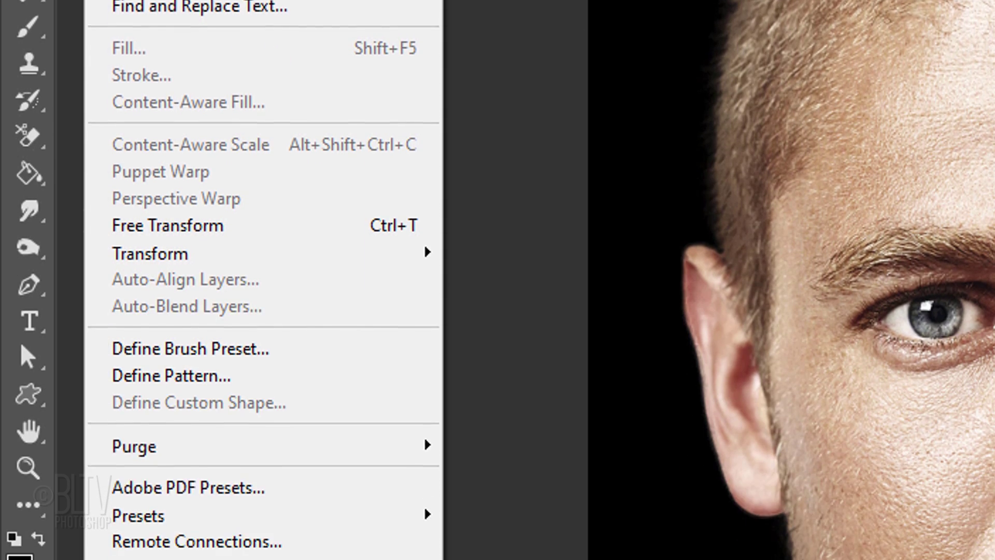
mouse_move(257, 60)
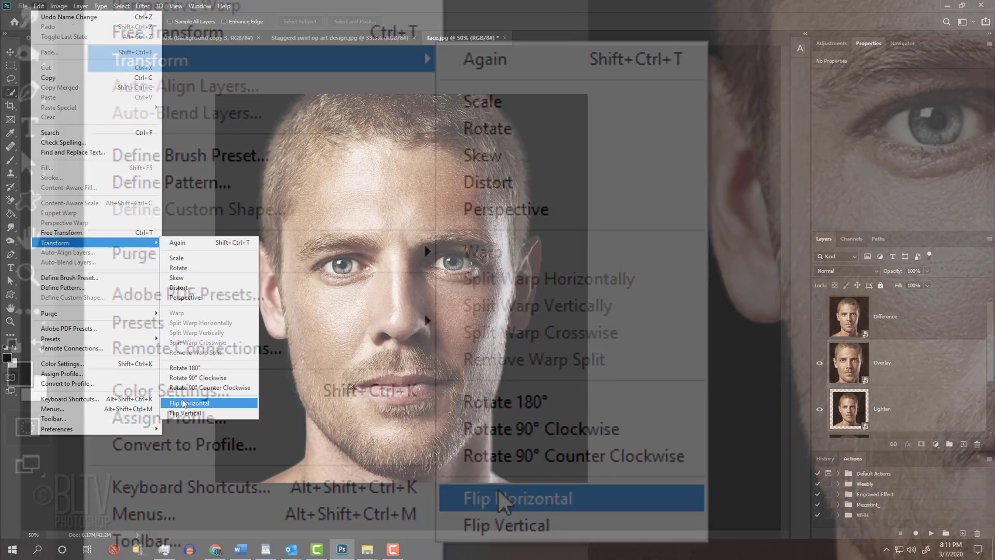
left_click(502, 501)
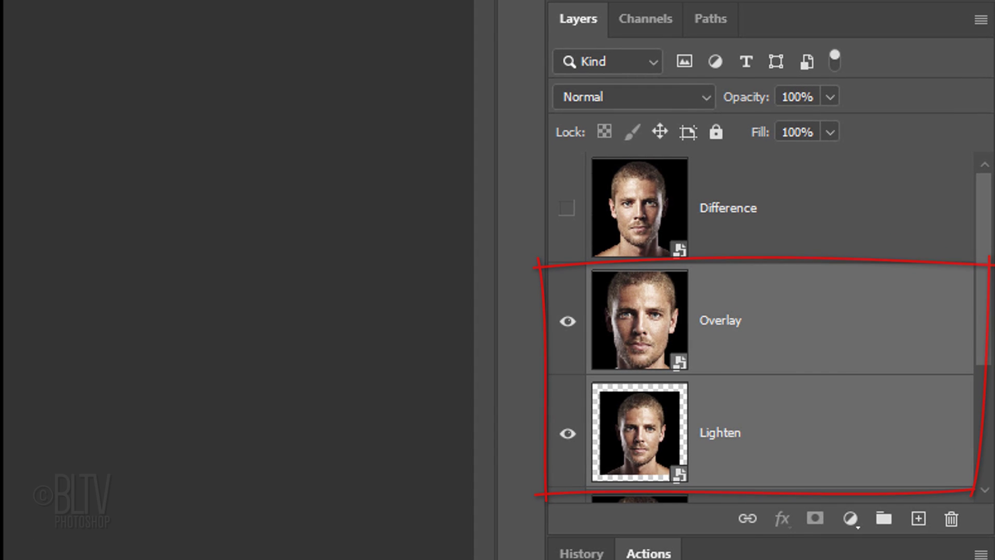
- Show the Difference layer, copy the entire checker swirl image, and return to face.jpg
left_click(568, 213)
left_click(640, 213)
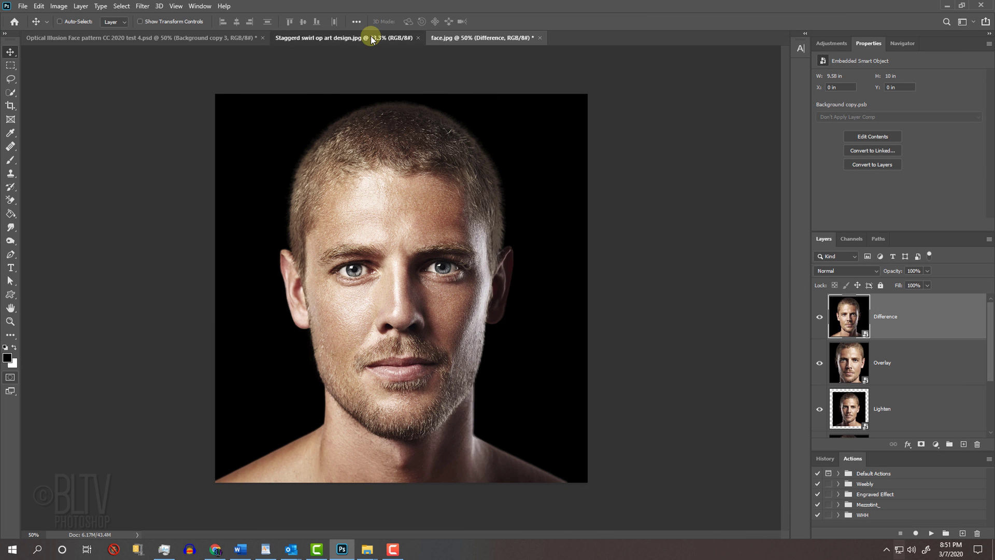
left_click(372, 40)
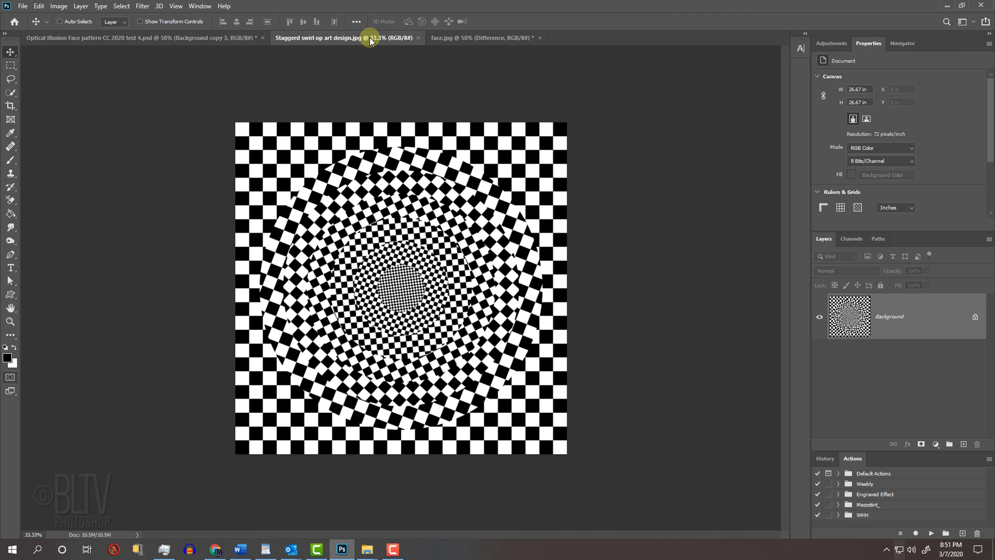
key("ctrl+a")
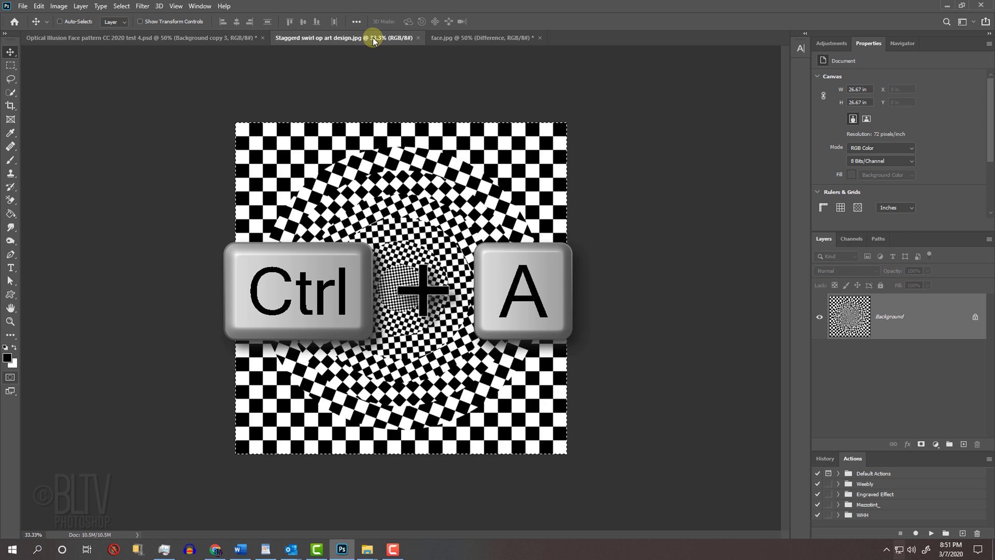
key("ctrl+c")
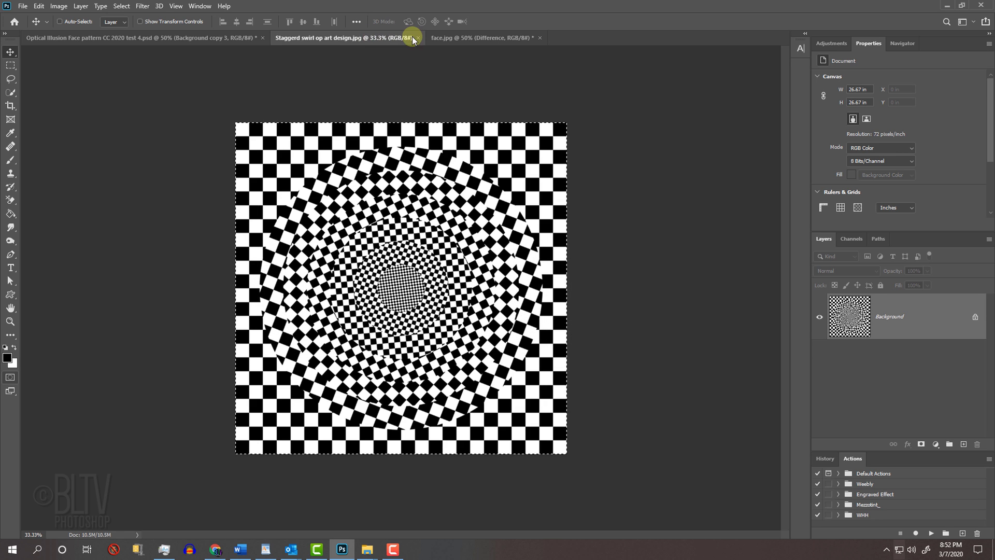
left_click(471, 39)
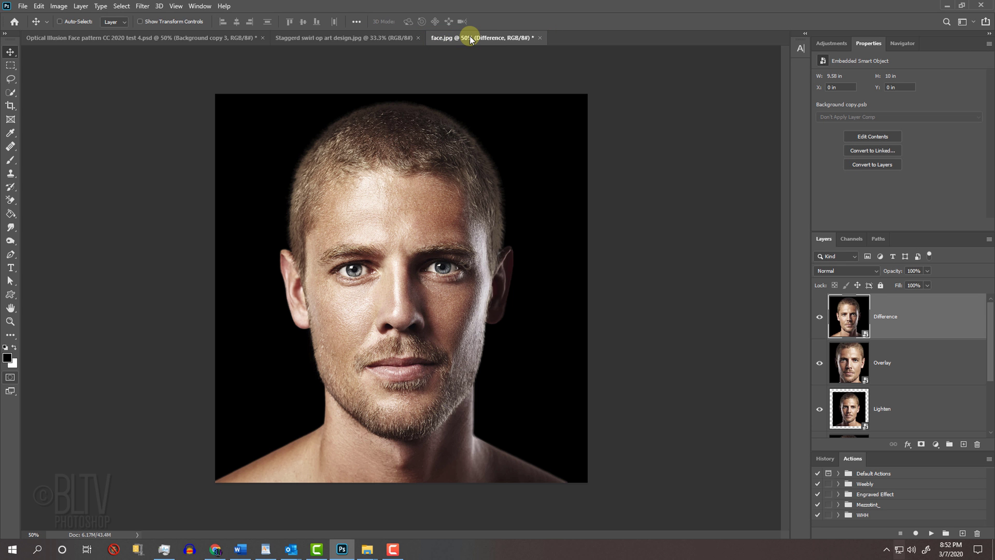
- Paste the checker swirl into the face document as Layer 1 at 20% opacity
key("ctrl+v")
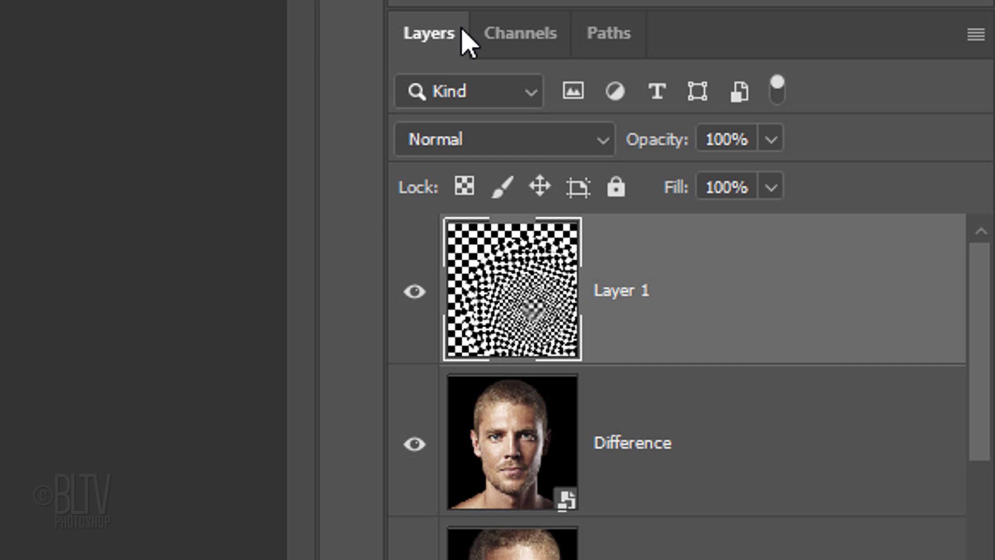
left_click(927, 271)
left_click_drag(772, 150, 648, 193)
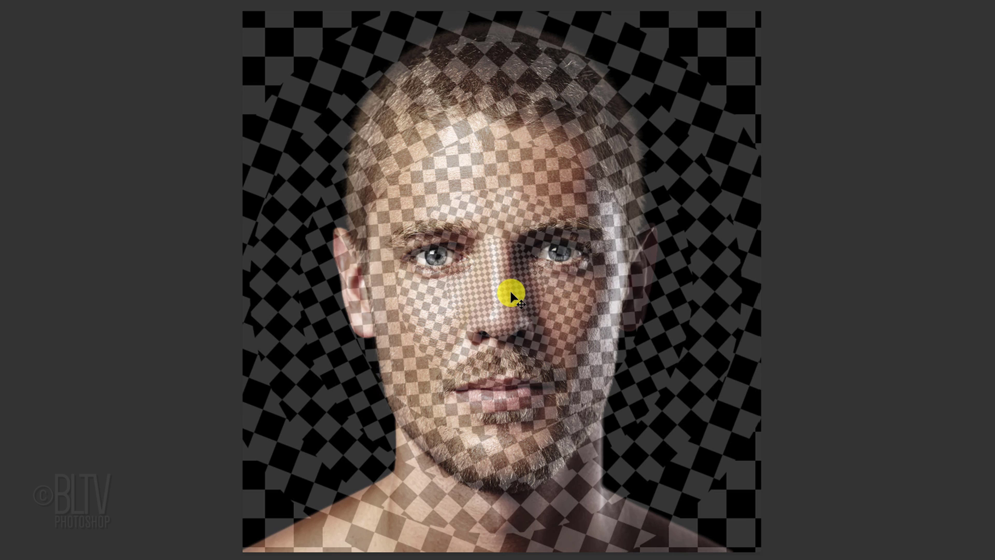
- Scale the checker swirl layer up slightly around its centre to fill the canvas
key("ctrl+t")
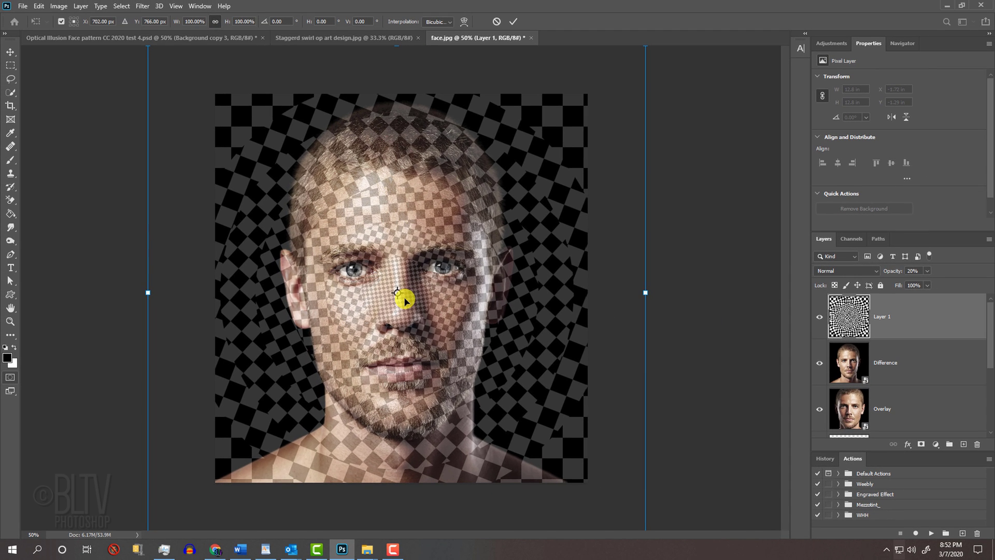
key("ctrl+0")
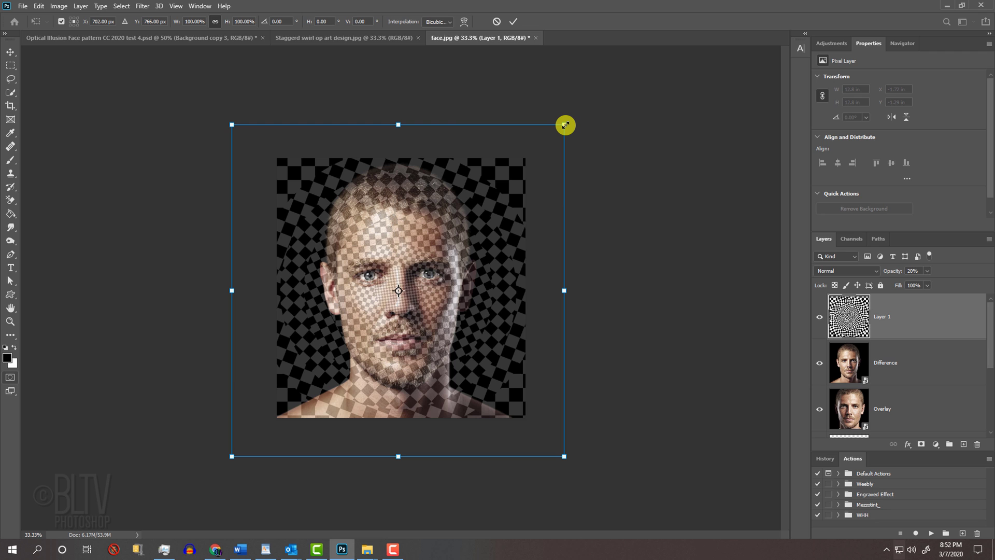
key("alt+shift")
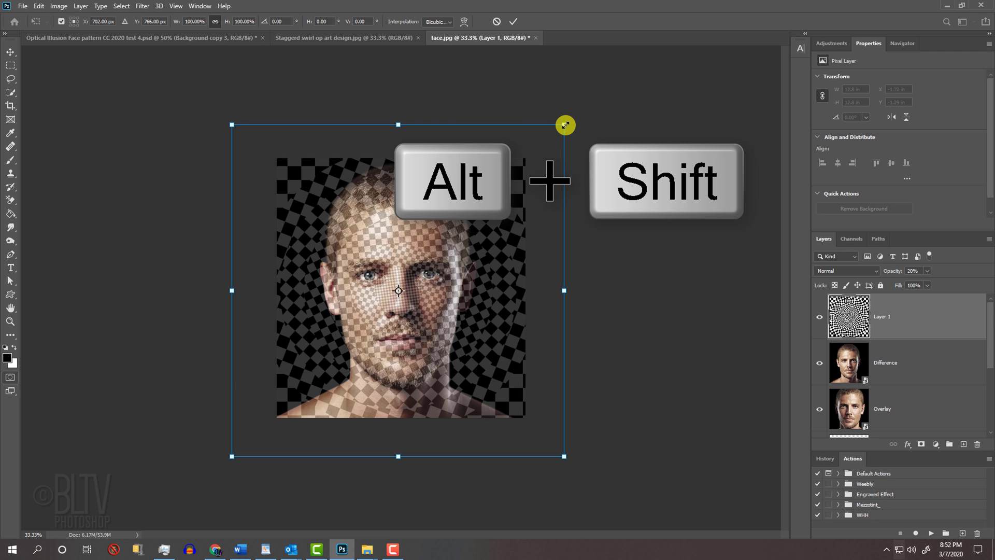
left_click_drag(565, 125, 567, 127)
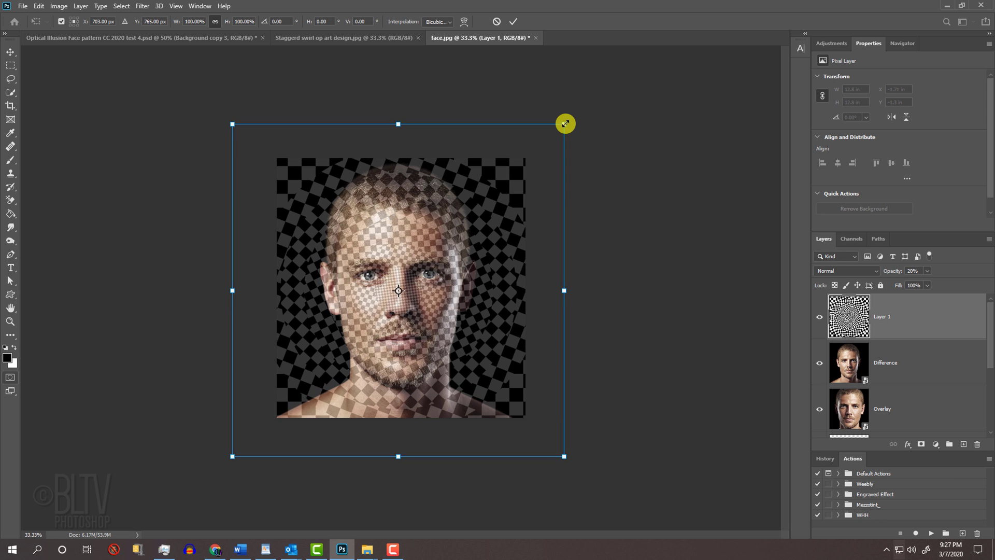
key("alt")
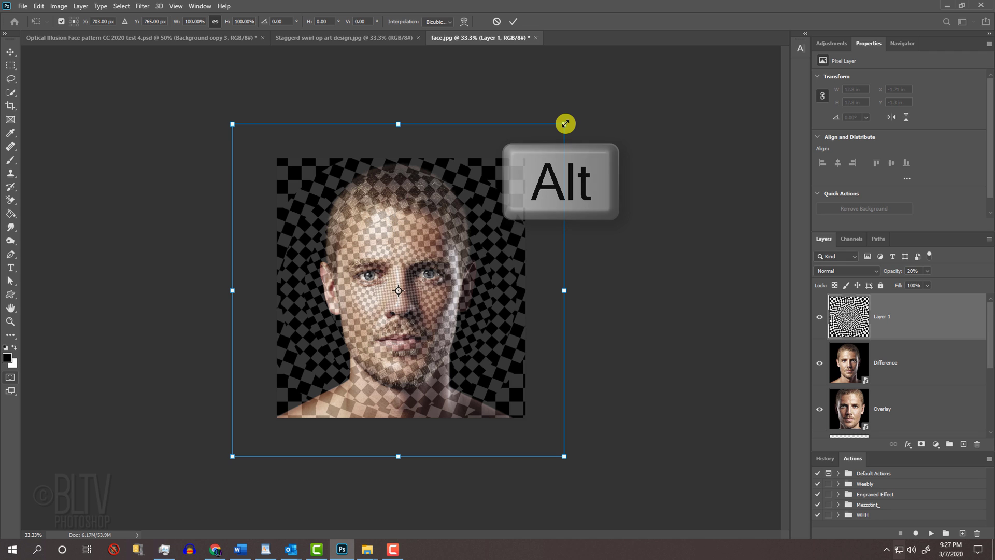
left_click(514, 21)
key("ctrl+plus")
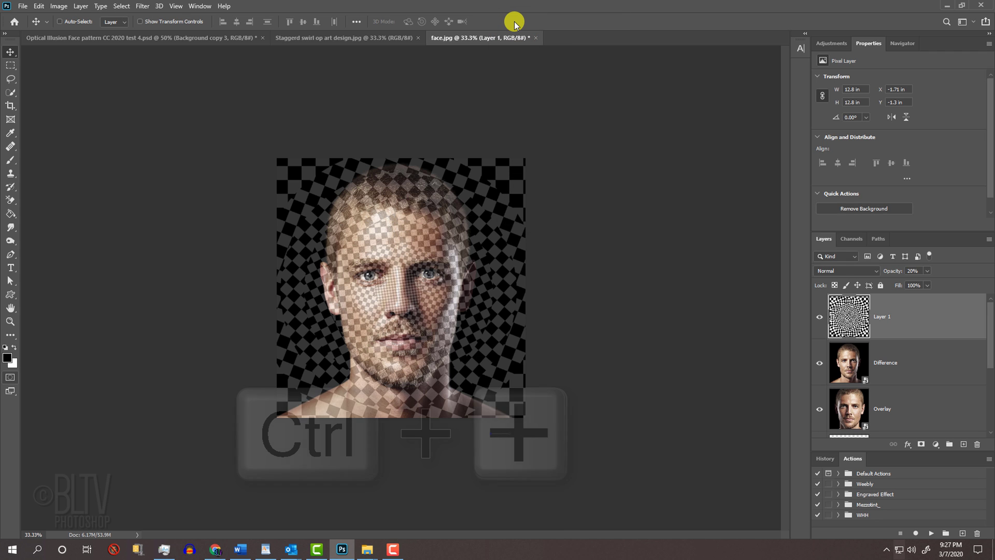
- Restore Layer 1 to 100% opacity, hide it, and select the Difference layer
key("ctrl+plus")
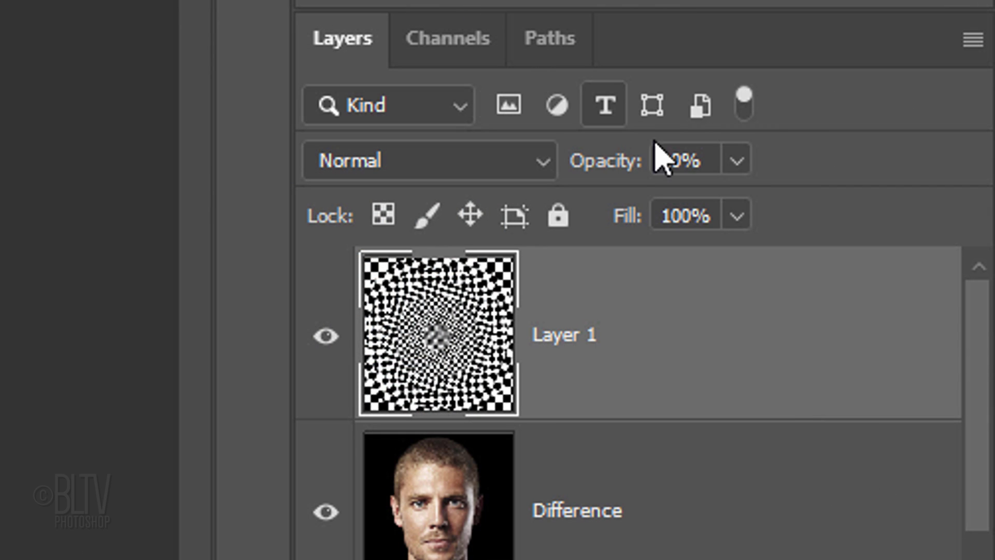
left_click_drag(736, 160, 993, 223)
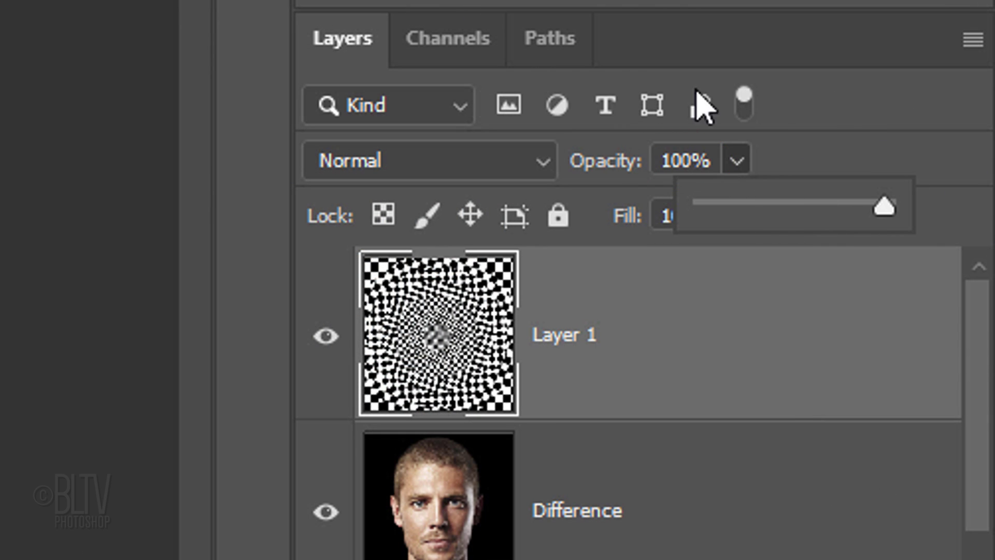
left_click(461, 56)
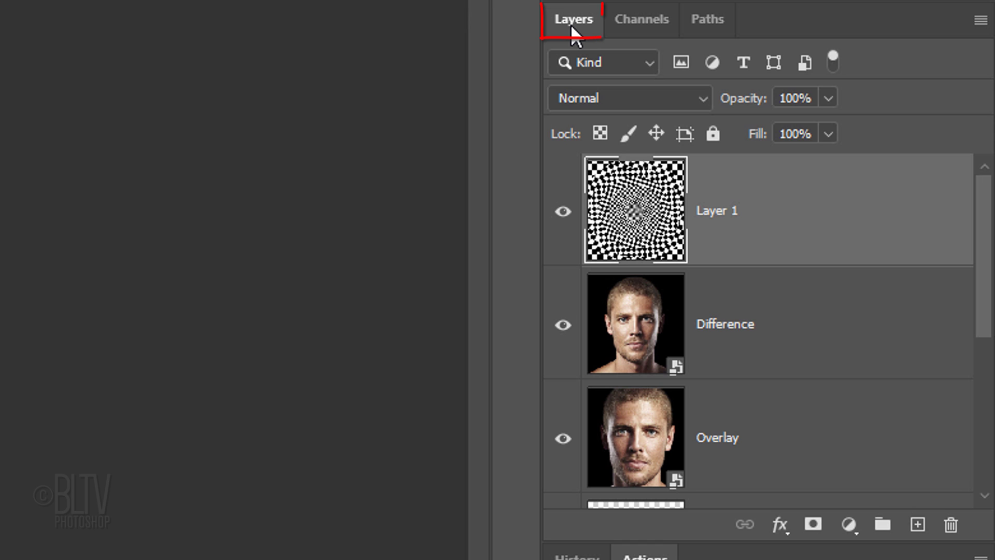
left_click(563, 212)
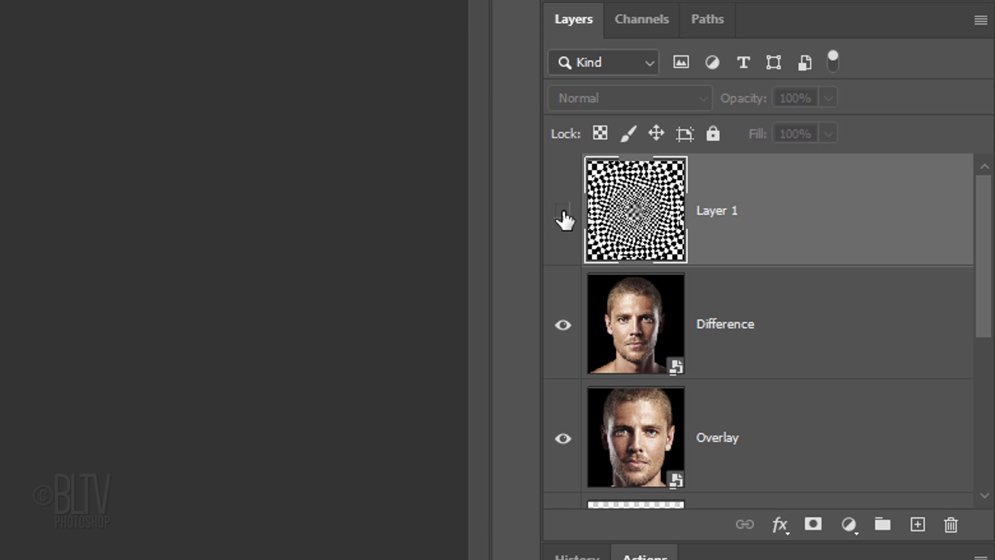
left_click(637, 334)
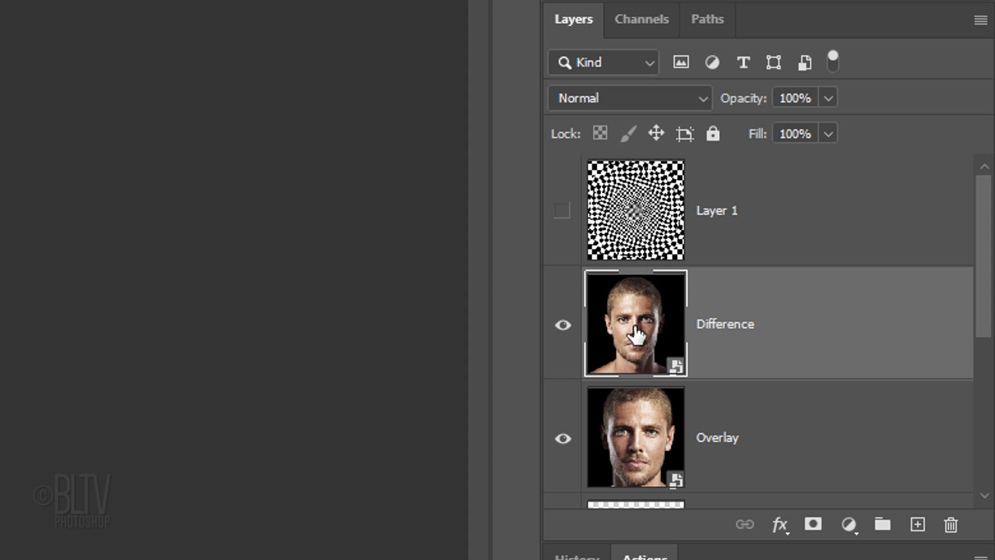
- Put Difference in Difference mode with a checker mask; copy the mask to Overlay, set to Overlay mode
left_click(608, 99)
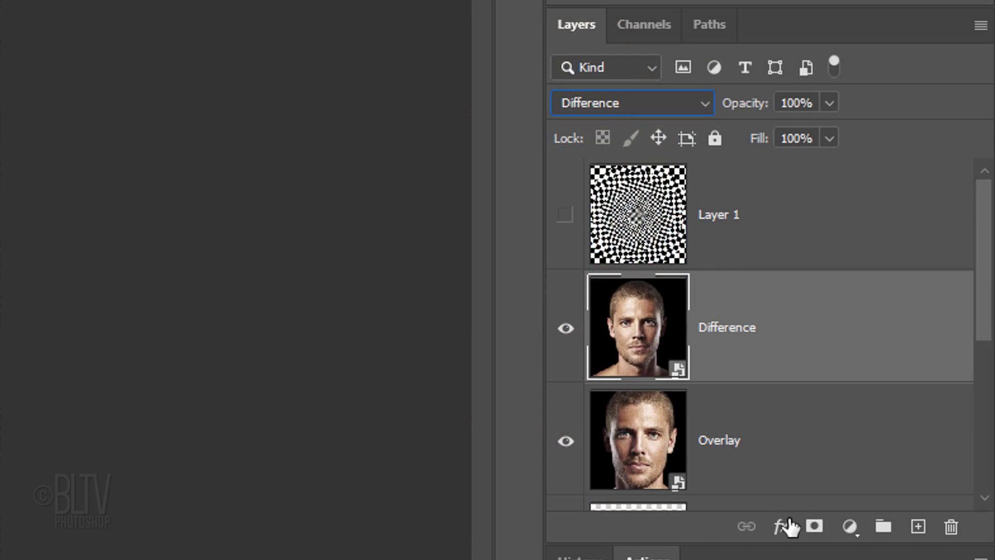
left_click(814, 529)
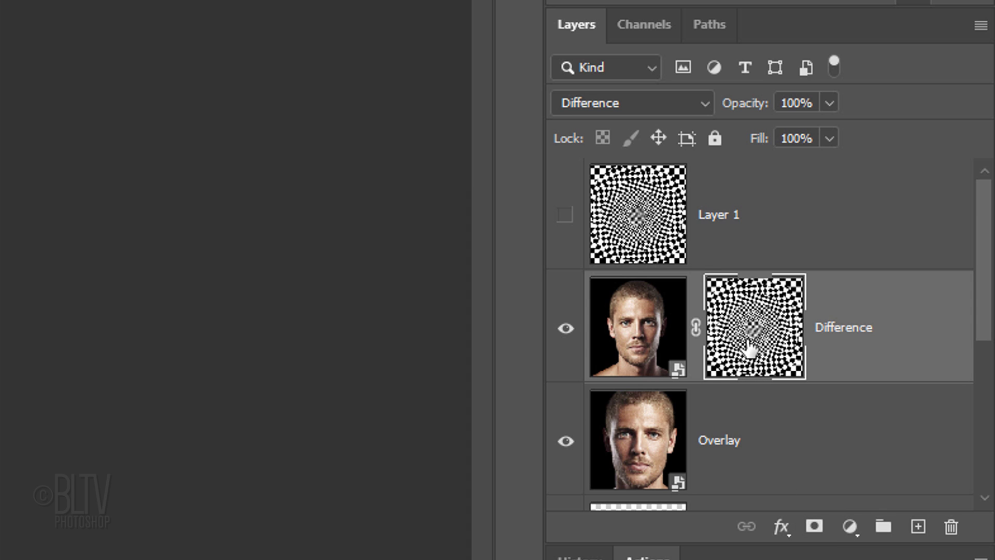
left_click_drag(752, 331, 761, 442)
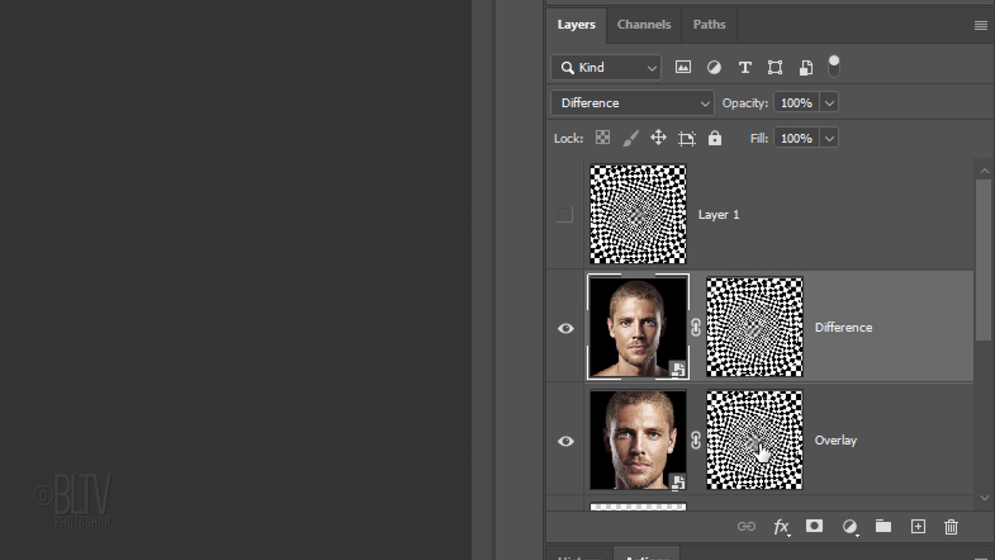
left_click(639, 451)
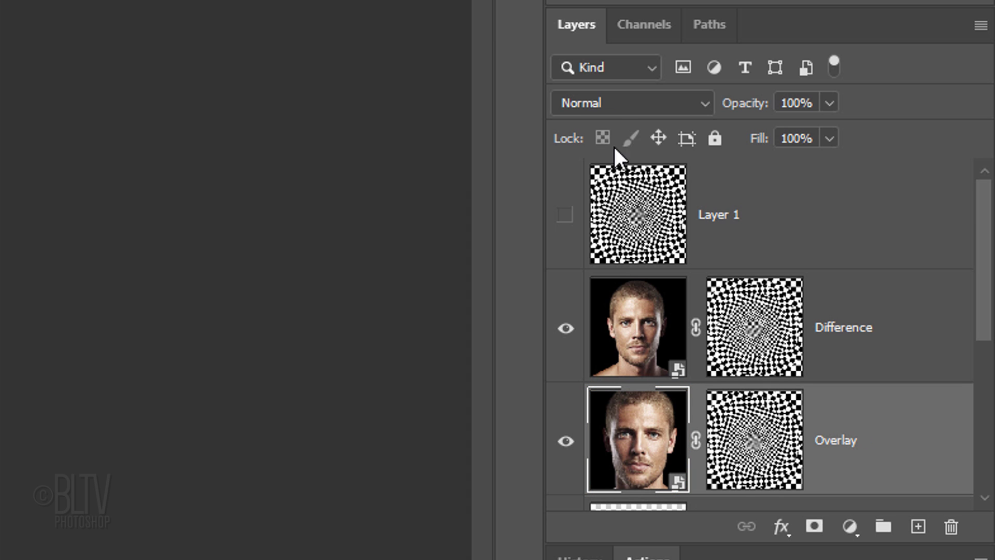
left_click(614, 100)
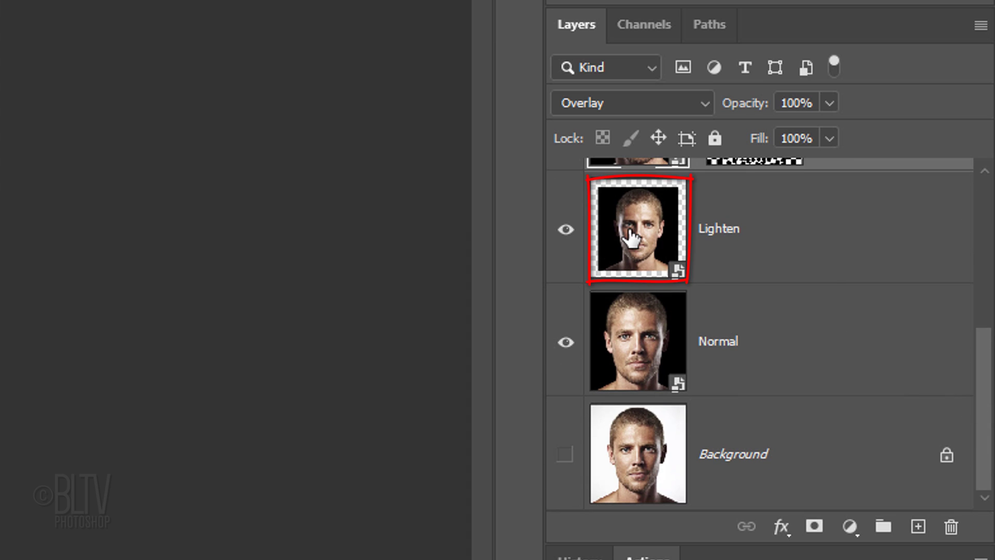
- Set the Lighten layer to Lighten mode, invert its checker mask, and copy it to Normal
left_click(632, 231)
left_click(611, 104)
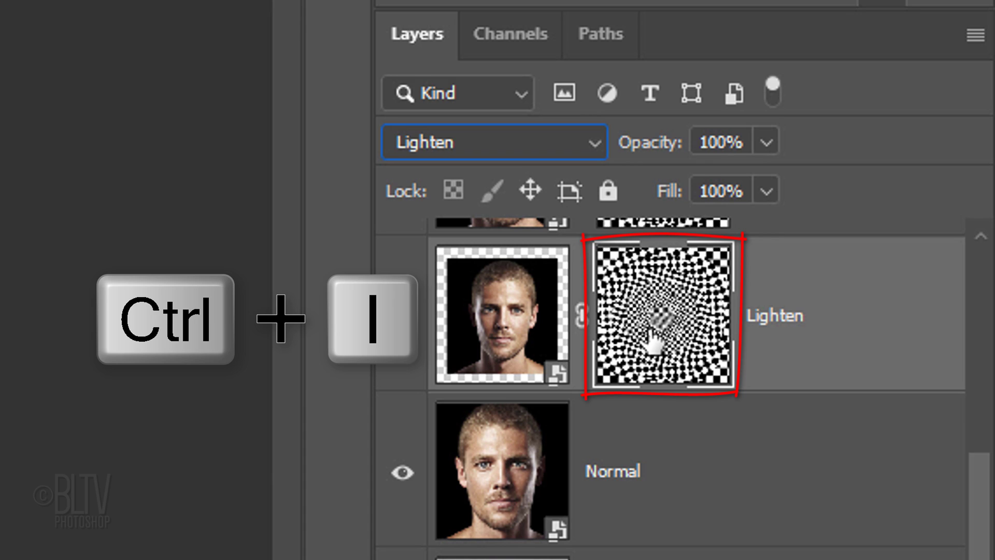
key("ctrl+i")
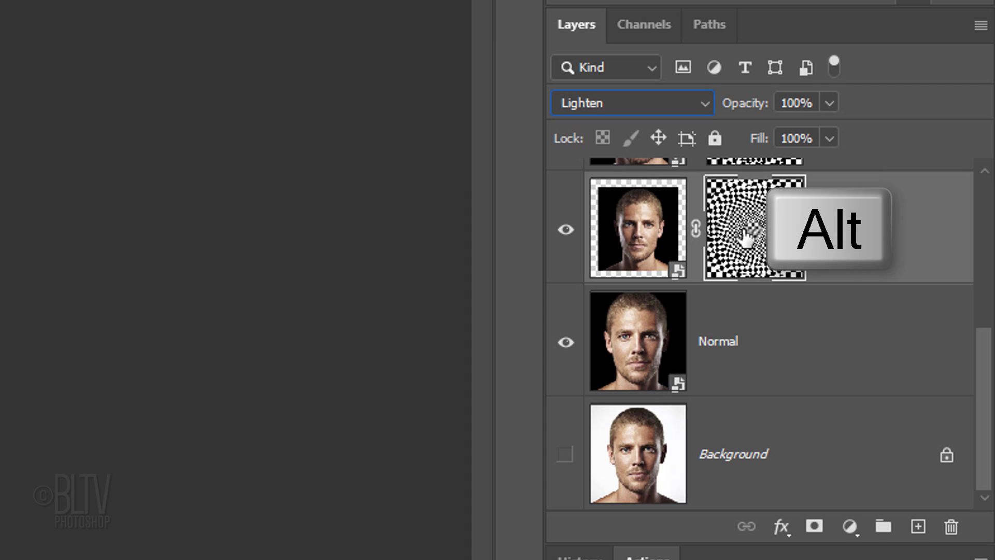
left_click_drag(746, 237, 751, 356)
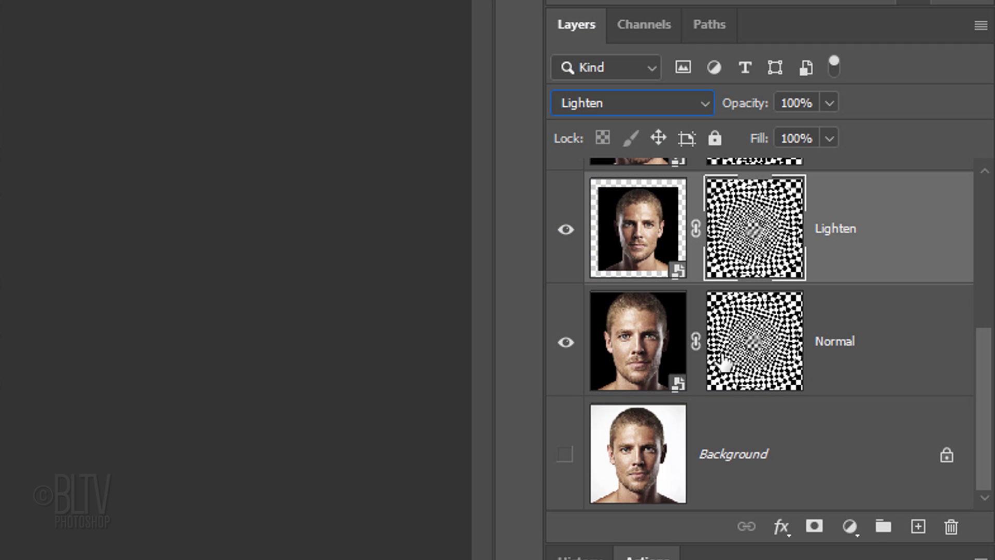
- Add a new empty layer directly beneath the Normal face layer for the black backdrop
left_click(645, 357)
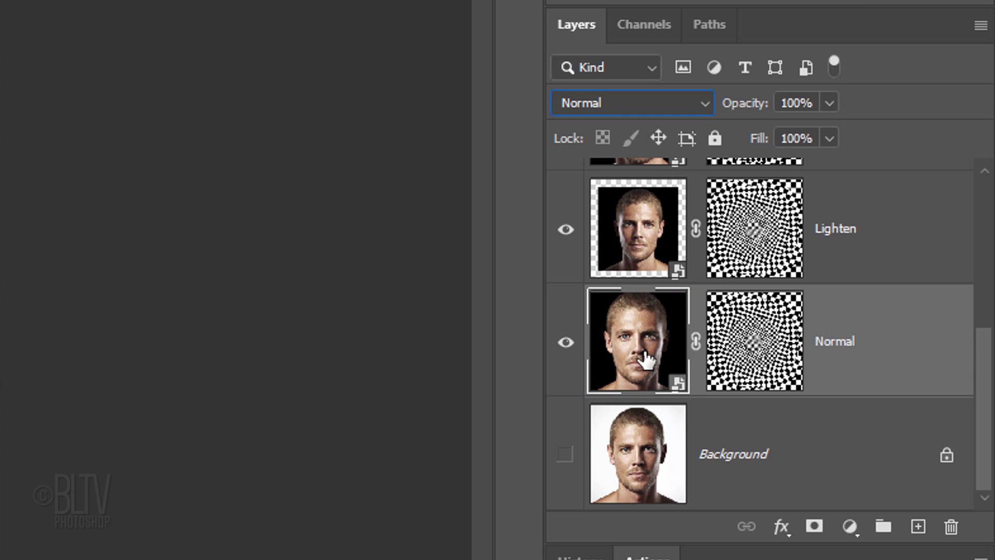
left_click(919, 529, "ctrl")
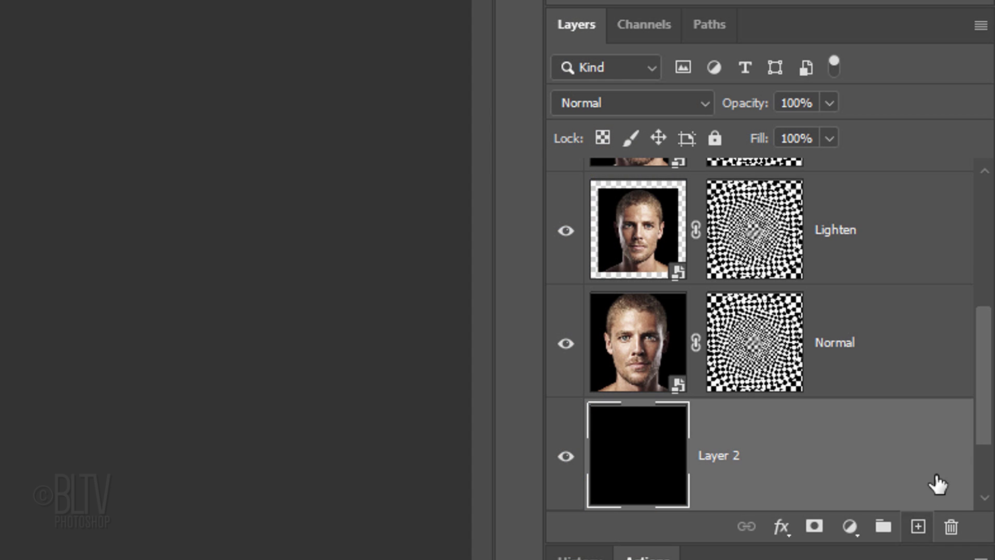
left_click_drag(989, 413, 990, 272)
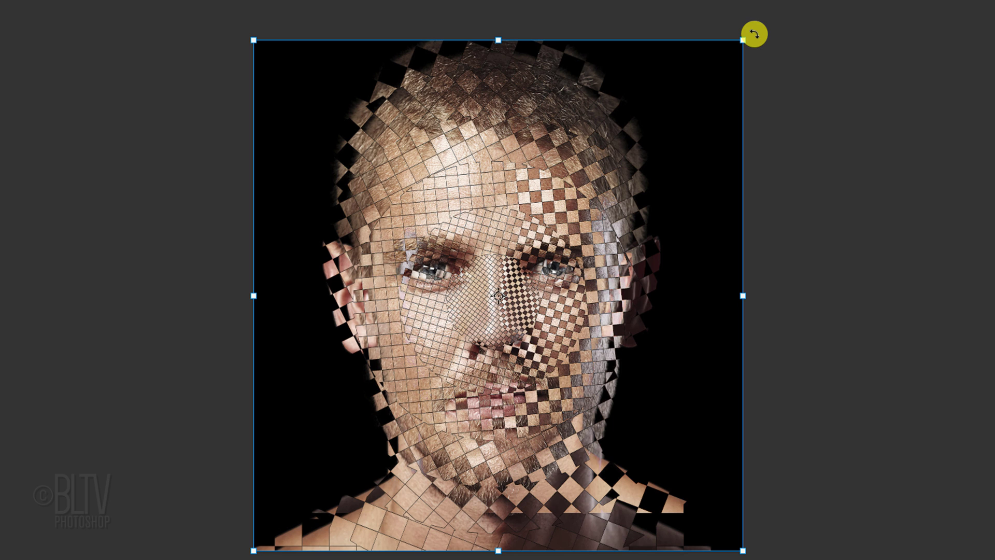
- Rotate the Difference layer's checker mask by 0.7° and commit the transform
left_click_drag(755, 34, 758, 37)
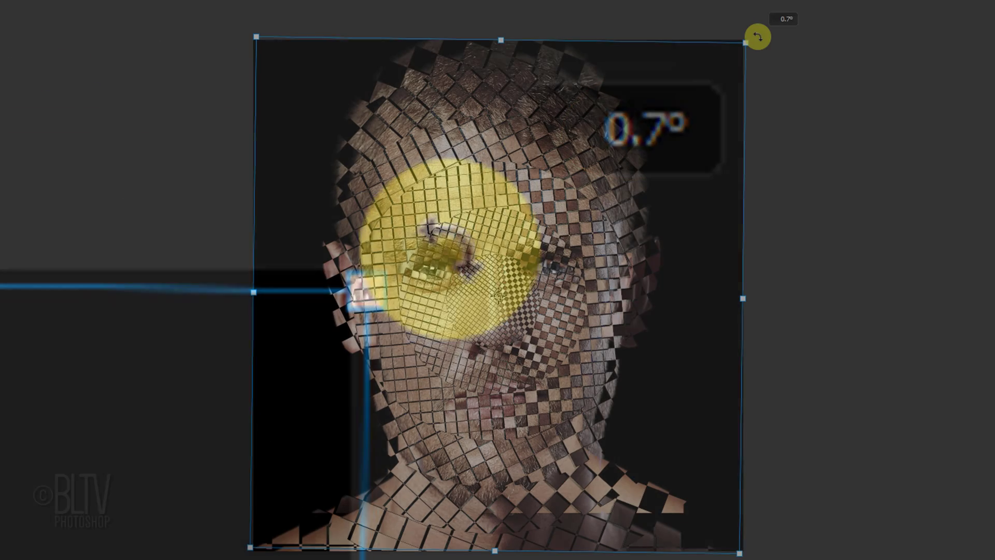
key("Return")
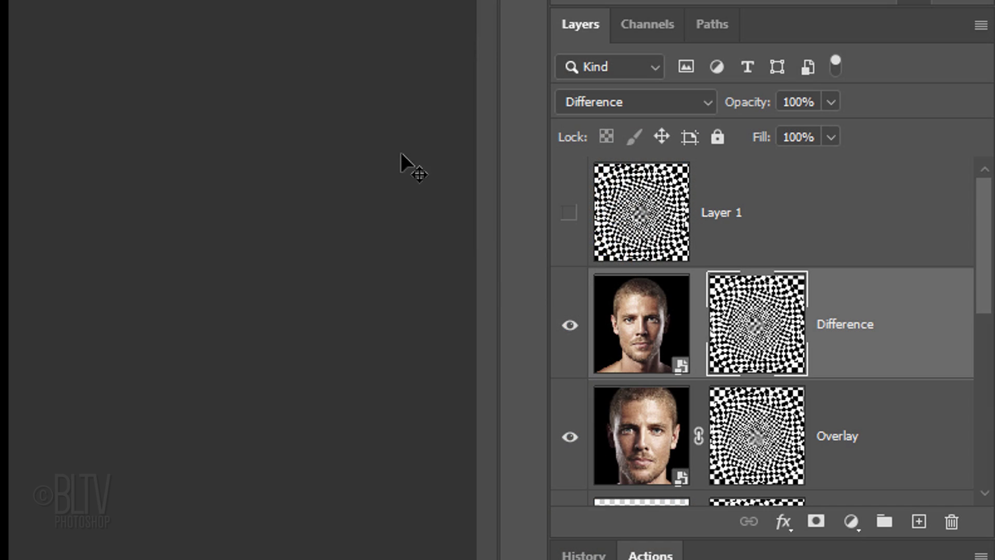
- Drag the Overlay face layer above the Difference layer, leaving Lighten and Normal beneath
left_click_drag(648, 405, 643, 280)
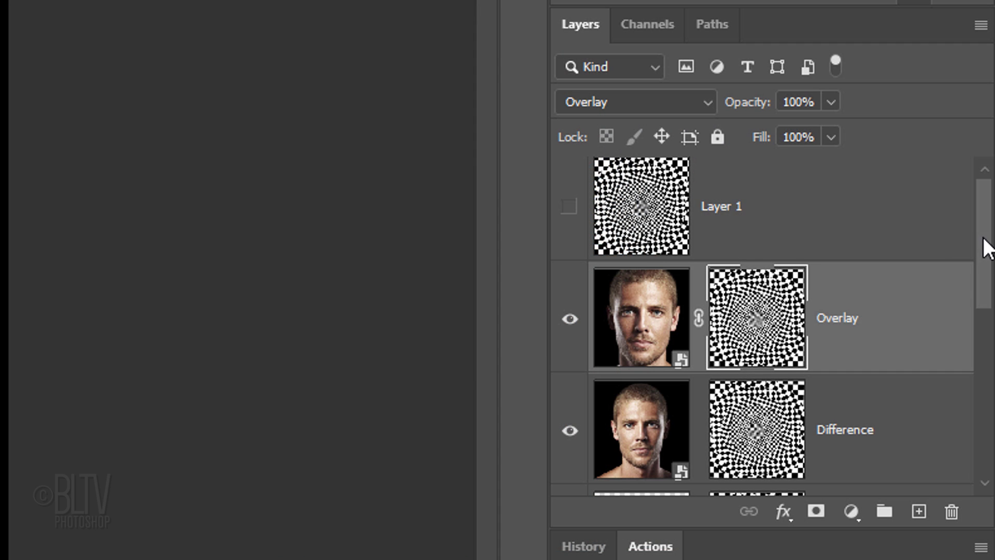
left_click_drag(987, 247, 988, 343)
left_click(633, 311)
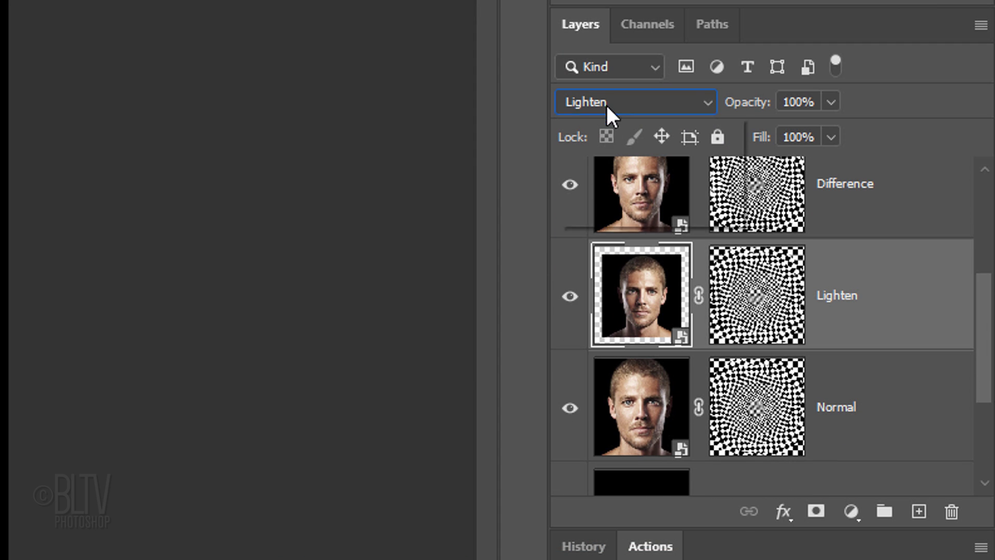